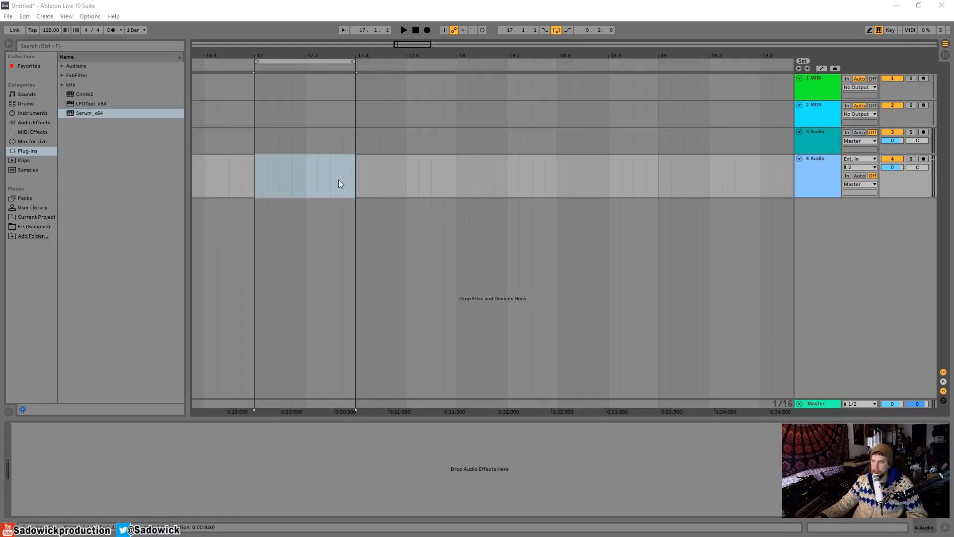
- Load Serum_x64 onto a new MIDI track, close its plug-in window and unfold the track
left_click(89, 113)
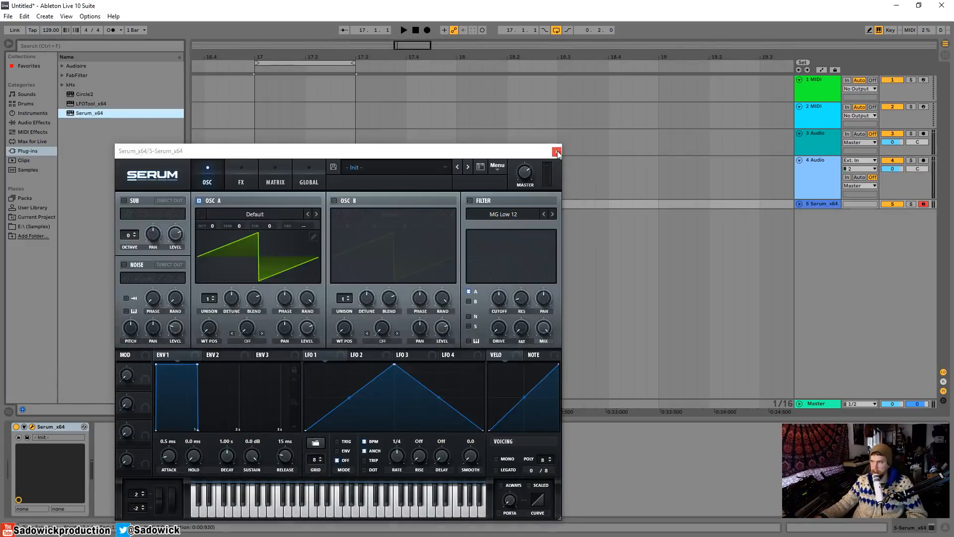
left_click(557, 151)
left_click(799, 203)
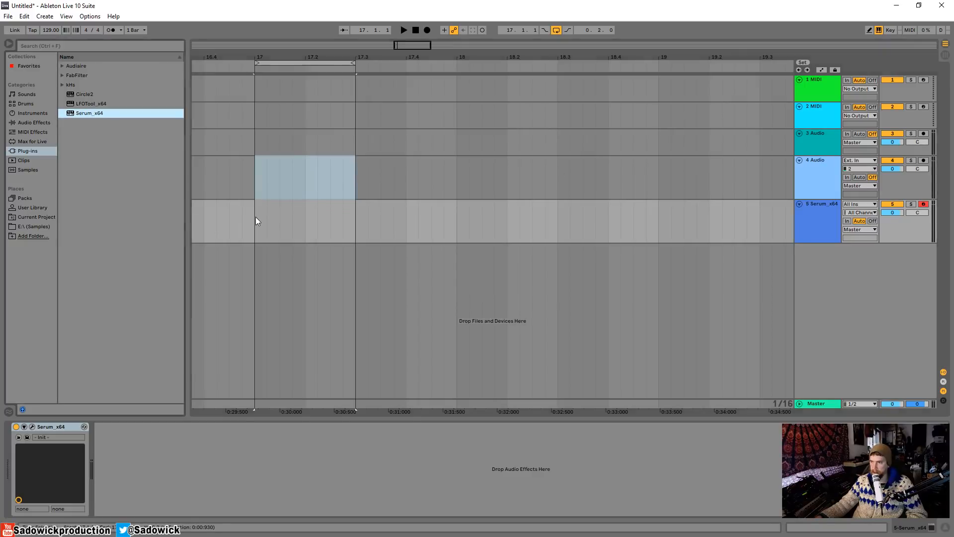
- Insert an empty MIDI clip on the Serum track spanning 17 to 17.3
left_click_drag(257, 221, 374, 218)
right_click(337, 208)
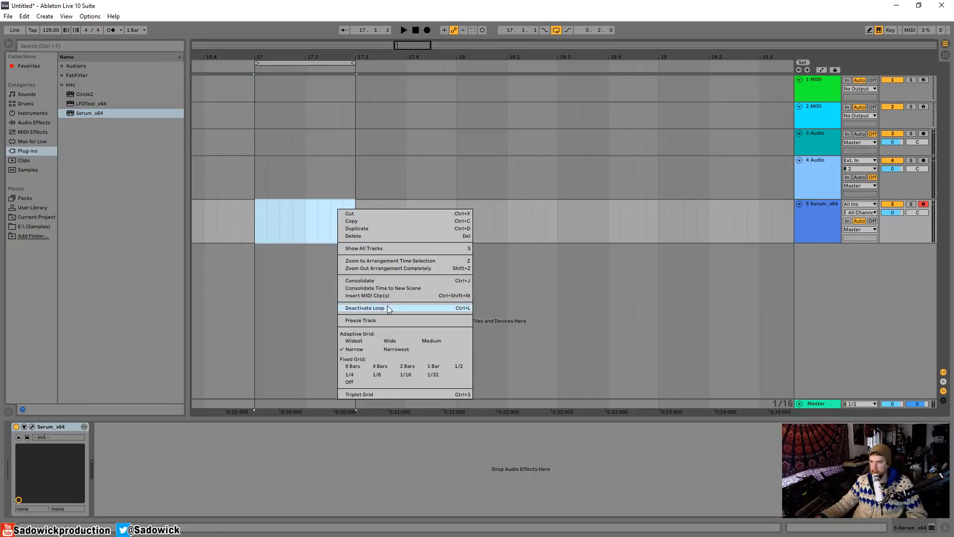
left_click(368, 296)
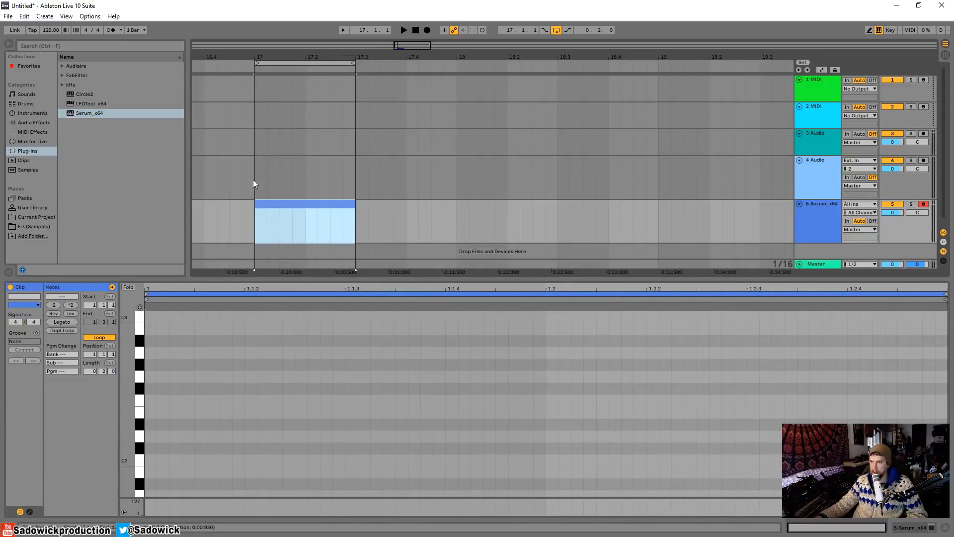
- Turn on the metronome and briefly play the loop with the empty clip
left_click(110, 30)
key("space")
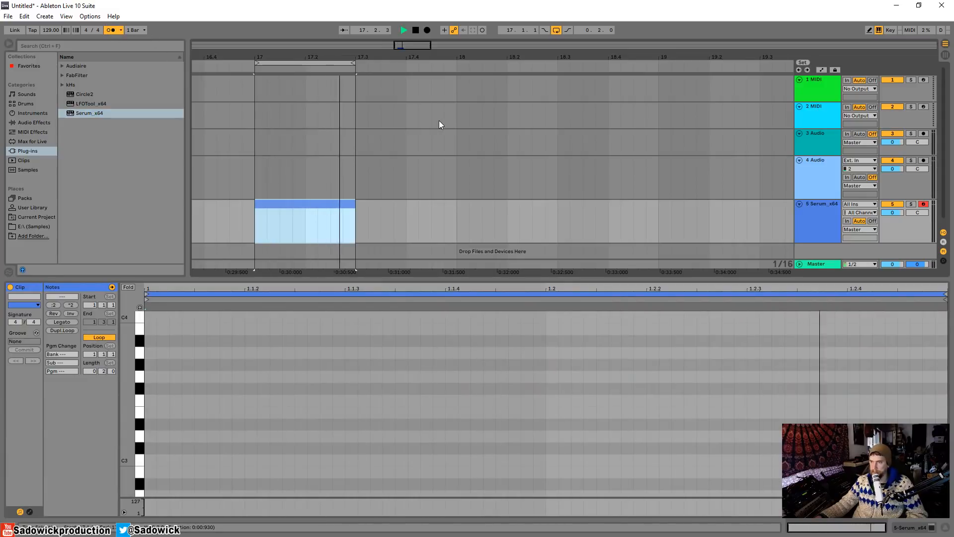
key("space")
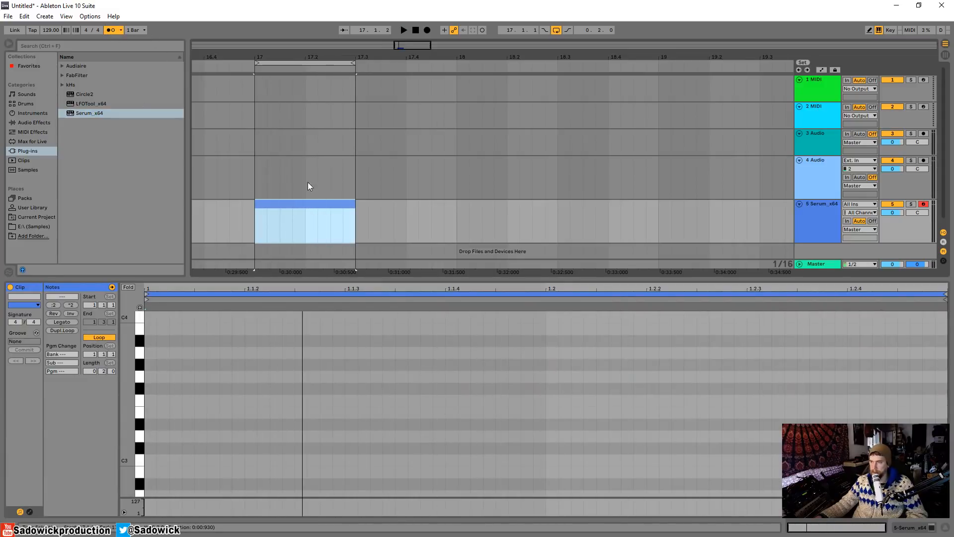
- Set the empty Serum clip's note editor to a fixed 1/16 grid
left_click(287, 205)
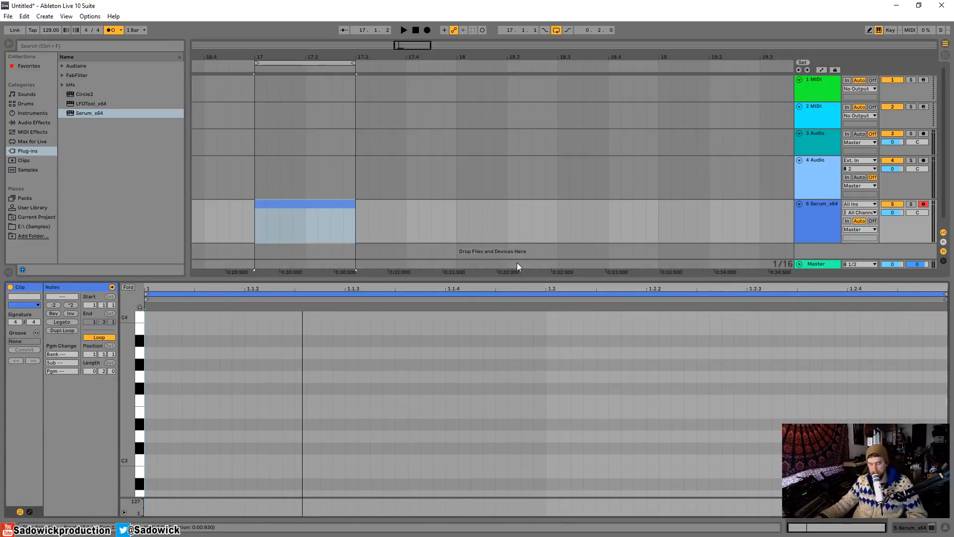
left_click(914, 223)
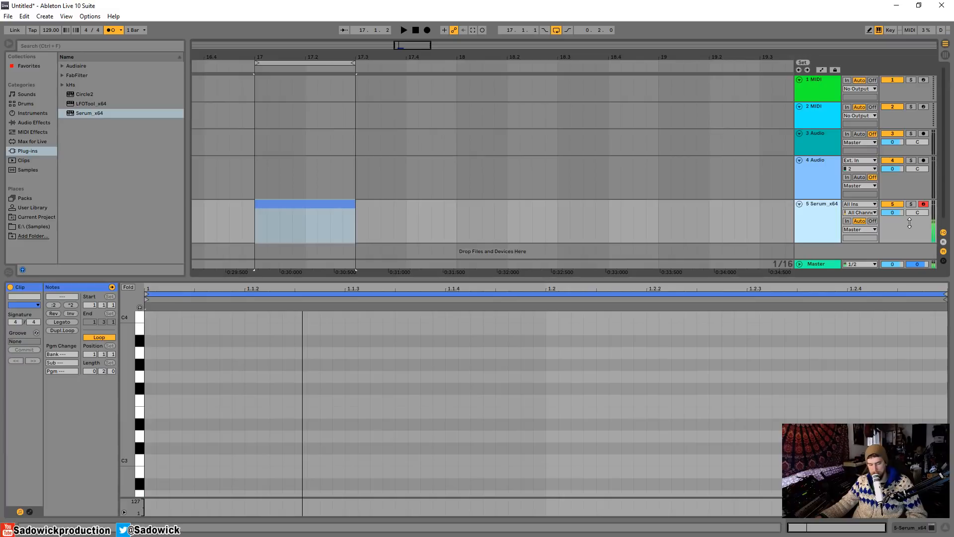
left_click_drag(128, 431, 115, 331)
right_click(178, 392)
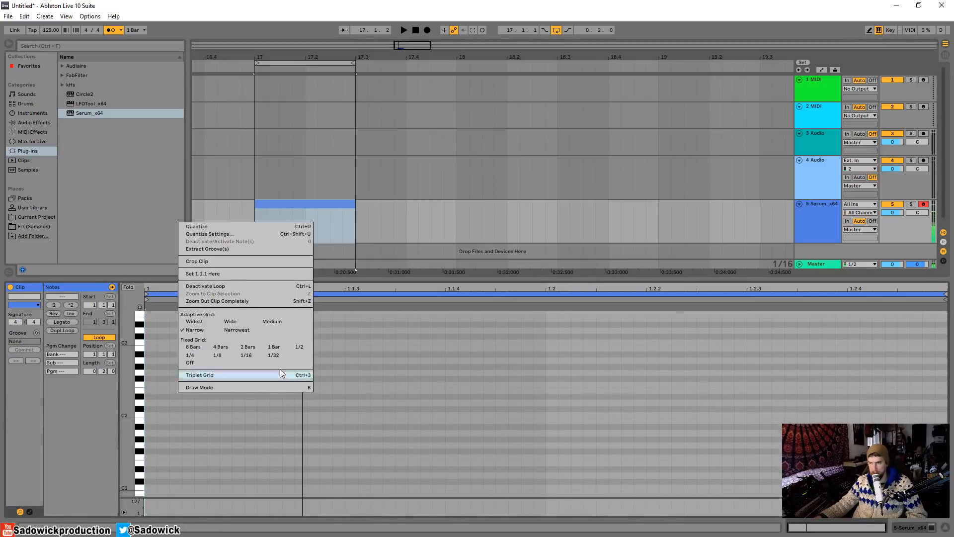
left_click(254, 358)
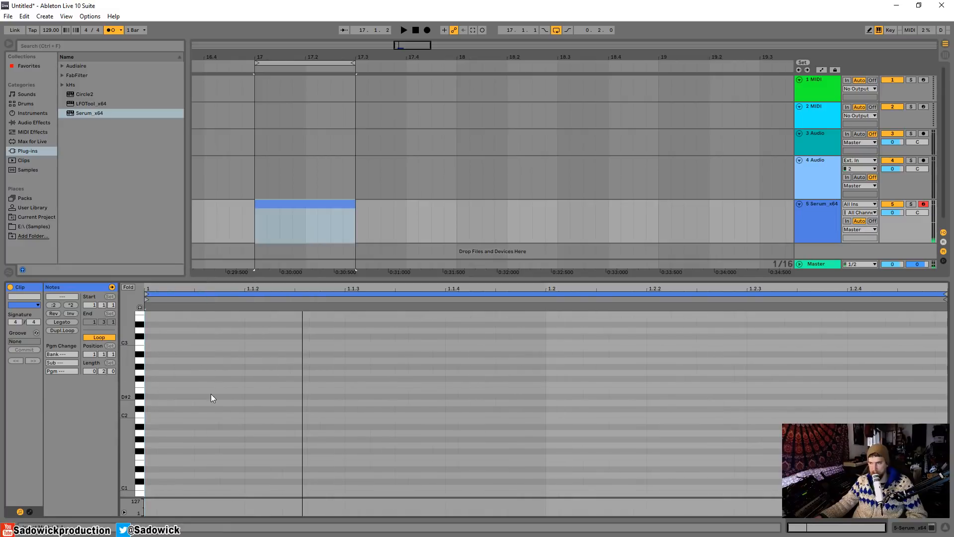
- Add three 1/16 notes to the clip: E2 at 1, G2 at 1.1.3 and A2 at 1.2
double_click(157, 390)
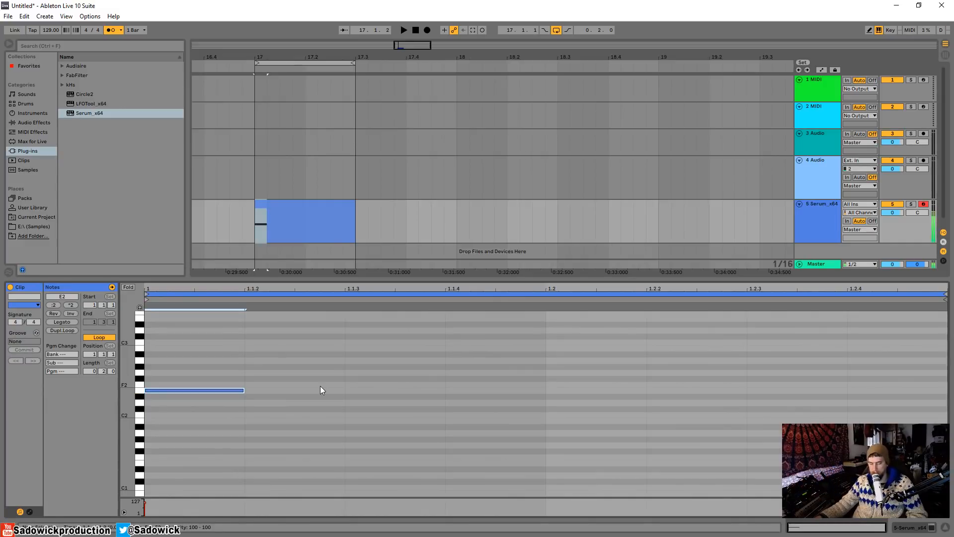
double_click(362, 373)
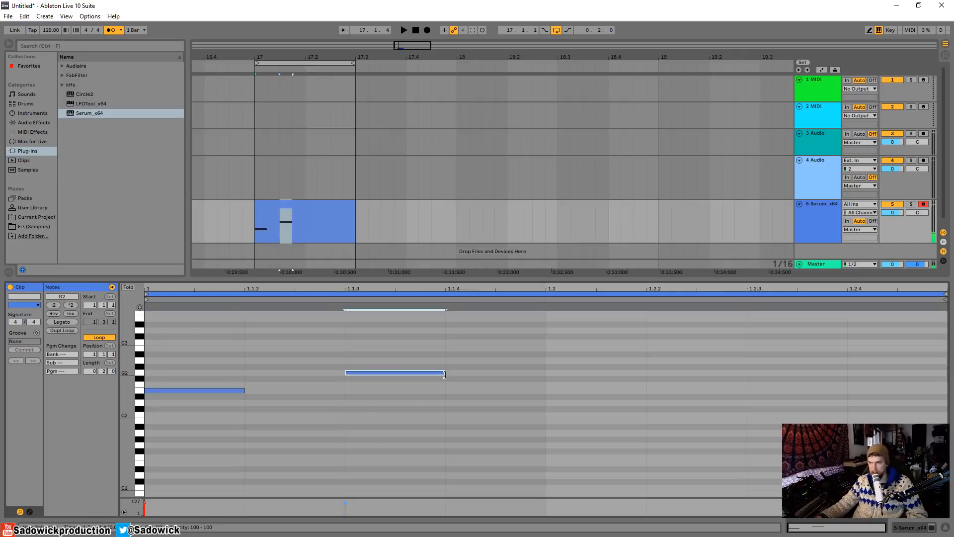
double_click(548, 360)
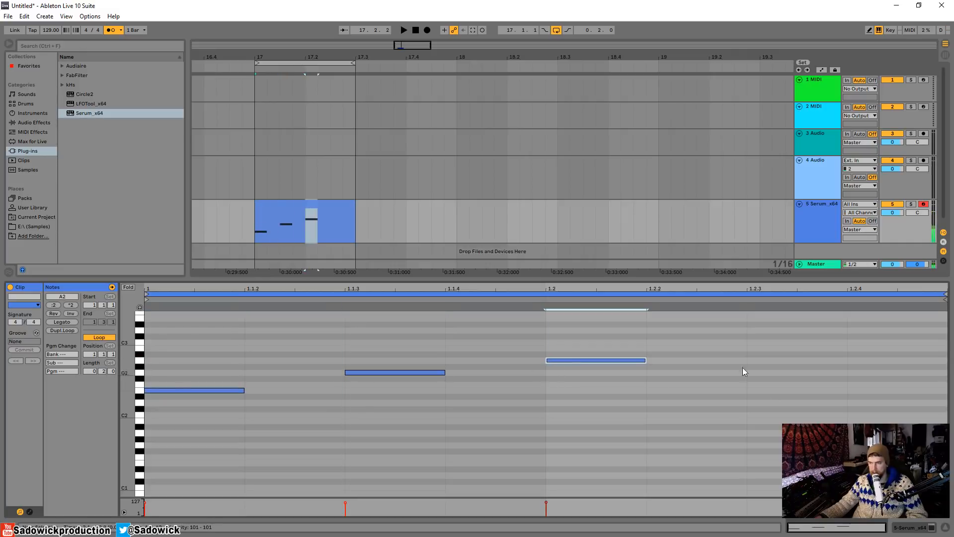
- Audition the three evenly spaced notes with the metronome and turn the metronome off
key("space")
key("space")
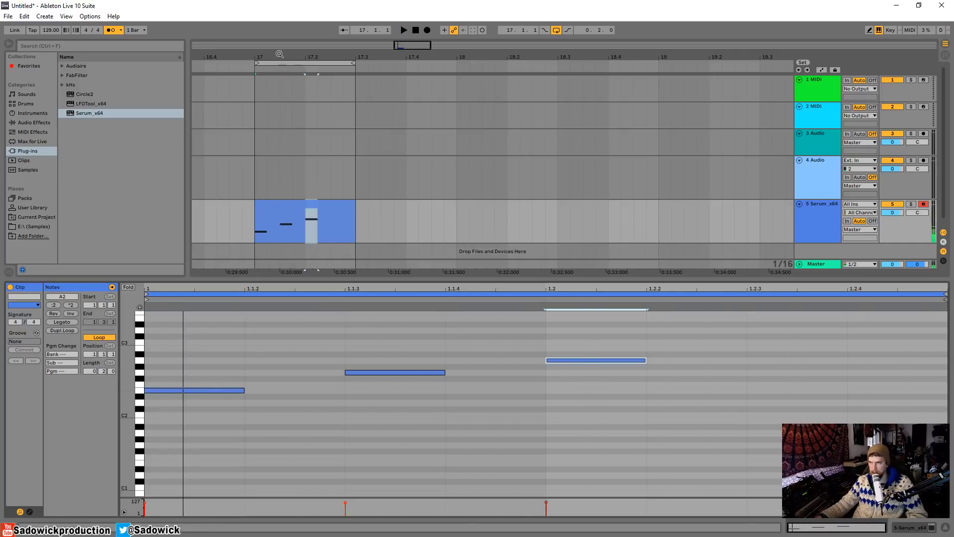
left_click(110, 30)
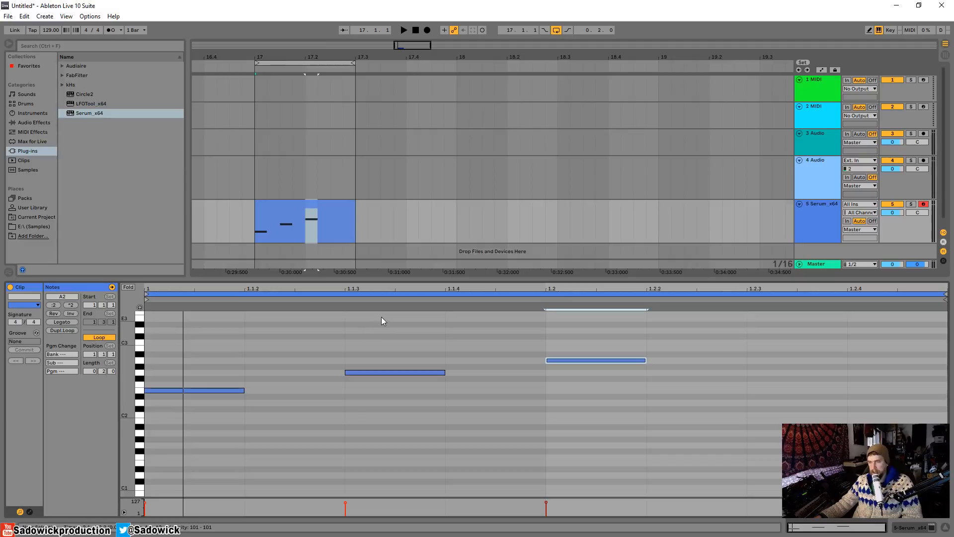
- Move the G2 note one 1/16 later to 1.1.4 and audition the loop with the metronome on
left_click_drag(380, 320, 630, 386)
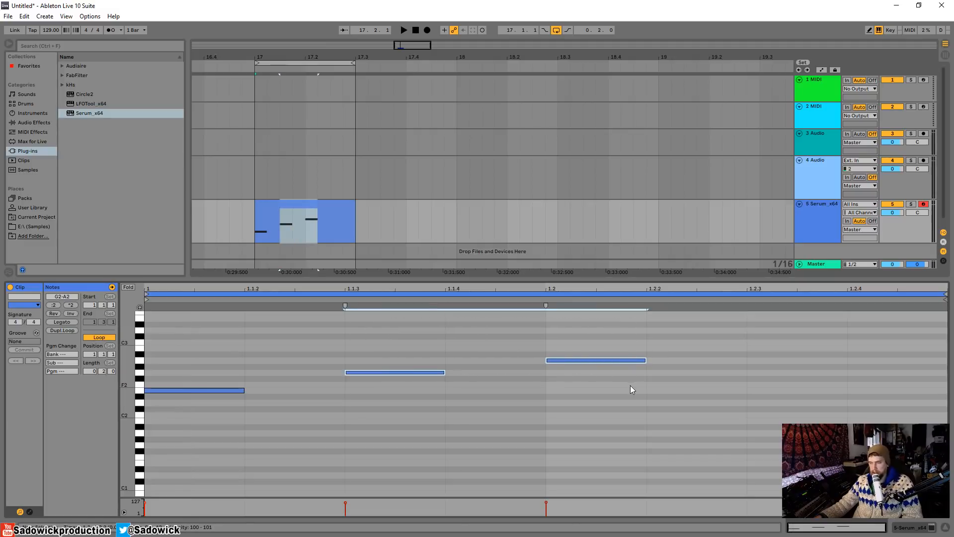
left_click(391, 372)
key("Right")
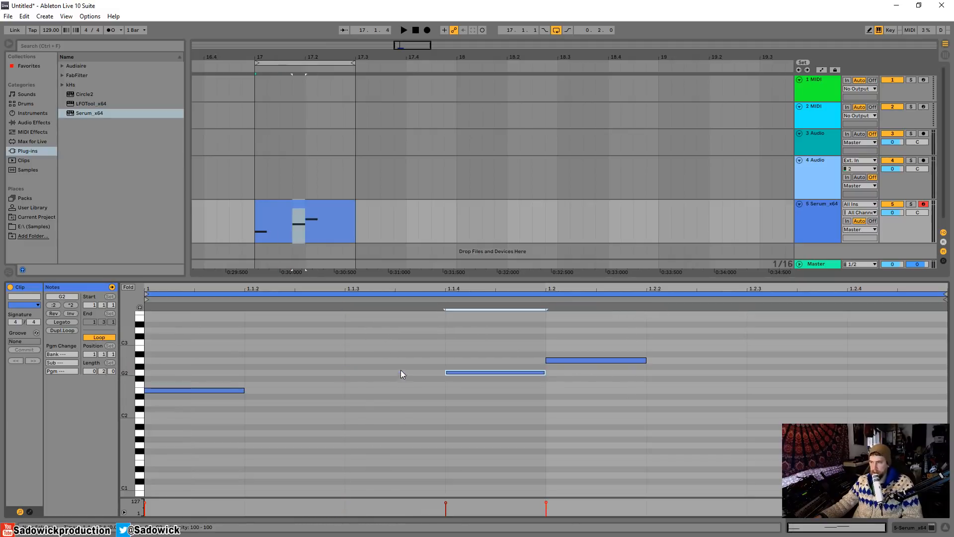
left_click(113, 30)
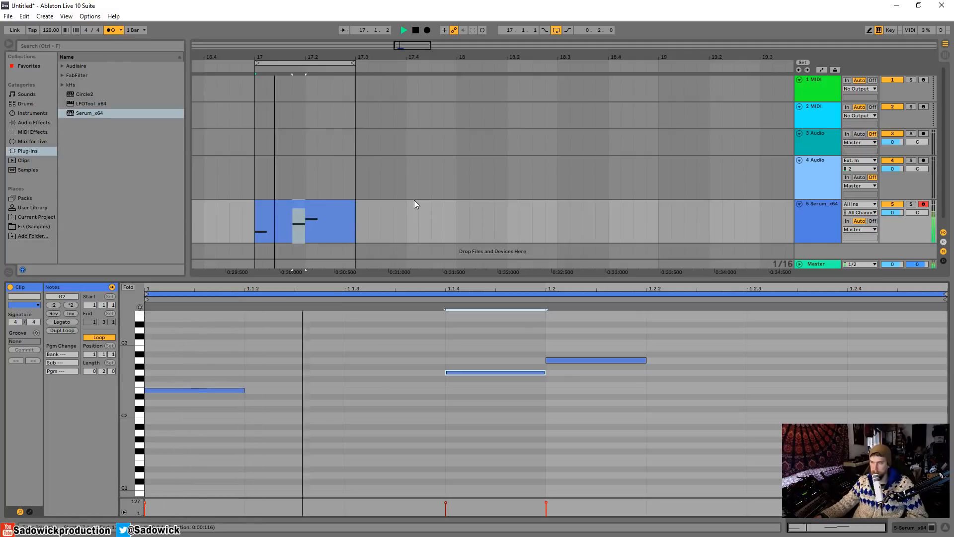
- Move the A2 note to 1.2.3, audition the rhythm and turn the metronome off
left_click(598, 360)
key("Right")
key("Right")
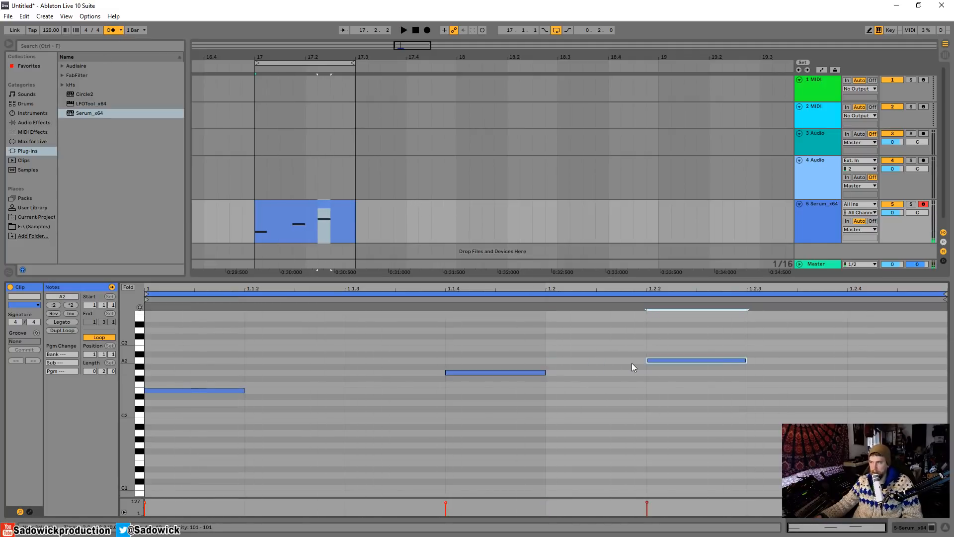
key("space")
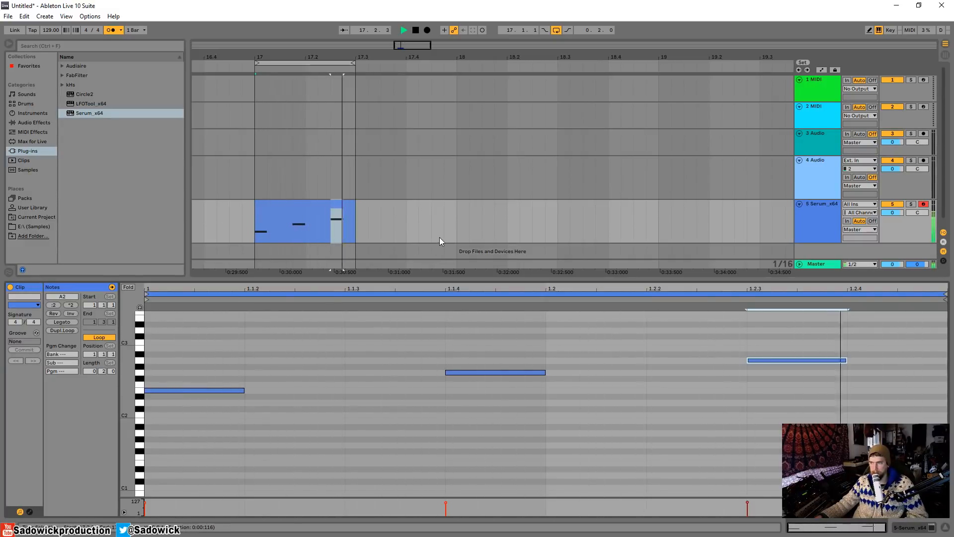
left_click(109, 32)
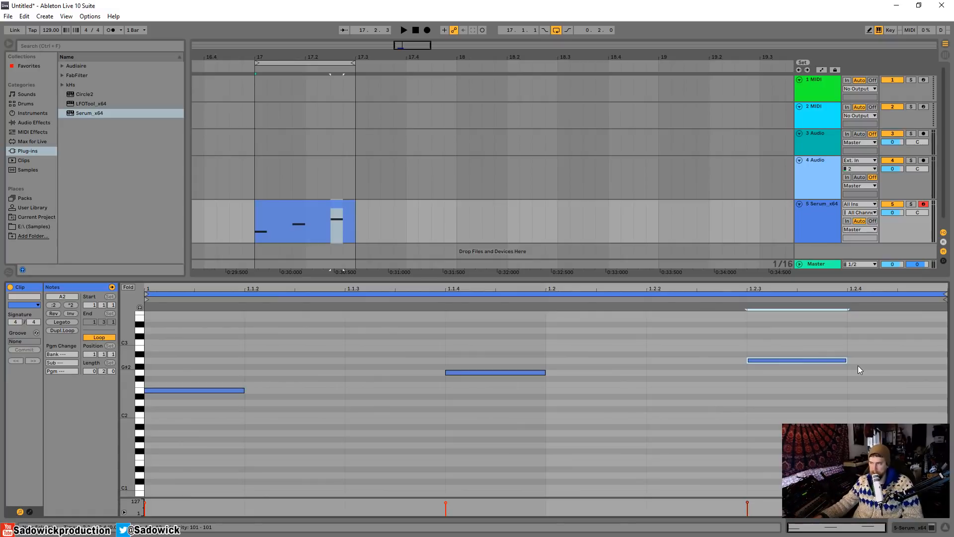
- Try raising the last note to A#2 and audition the melody
key("Up")
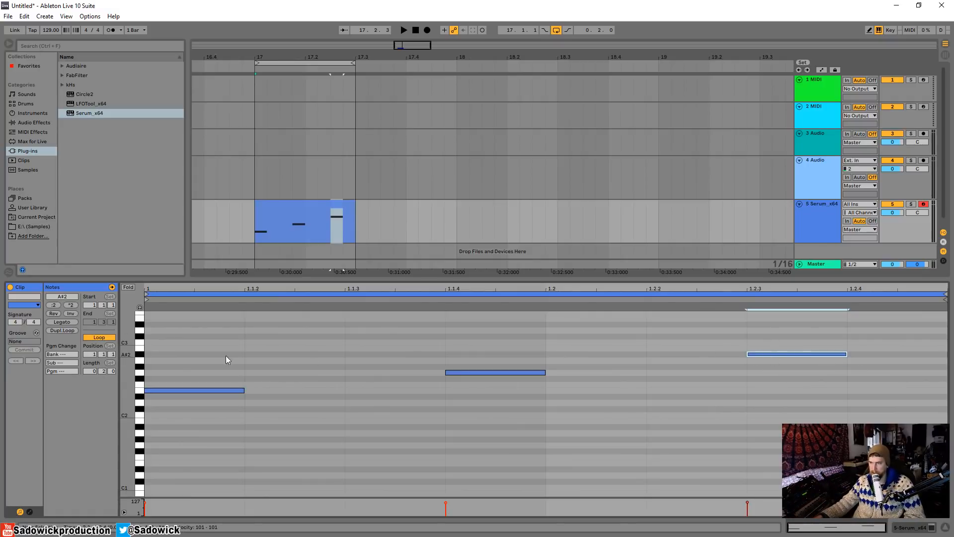
key("space")
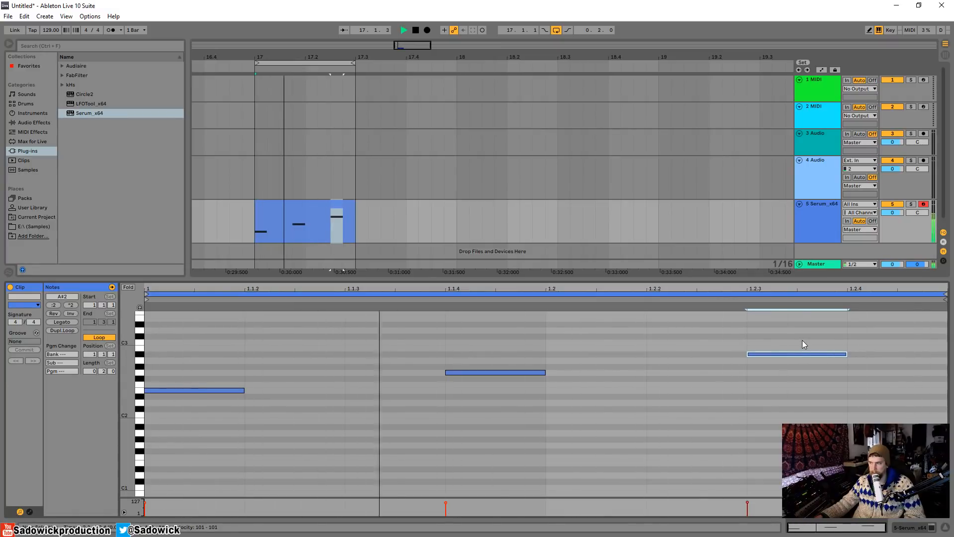
key("space")
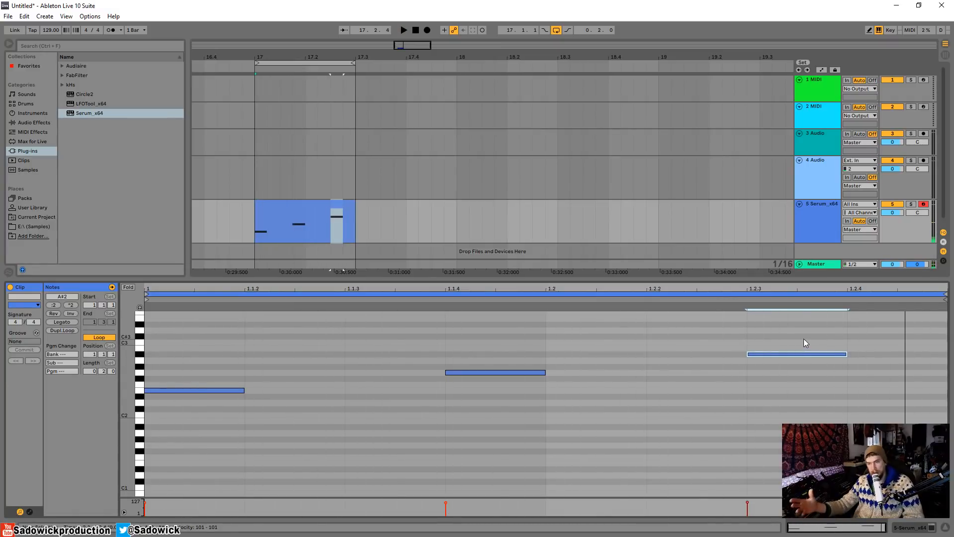
- Lower the last note to G#2 and audition the melody
key("Down")
key("Down")
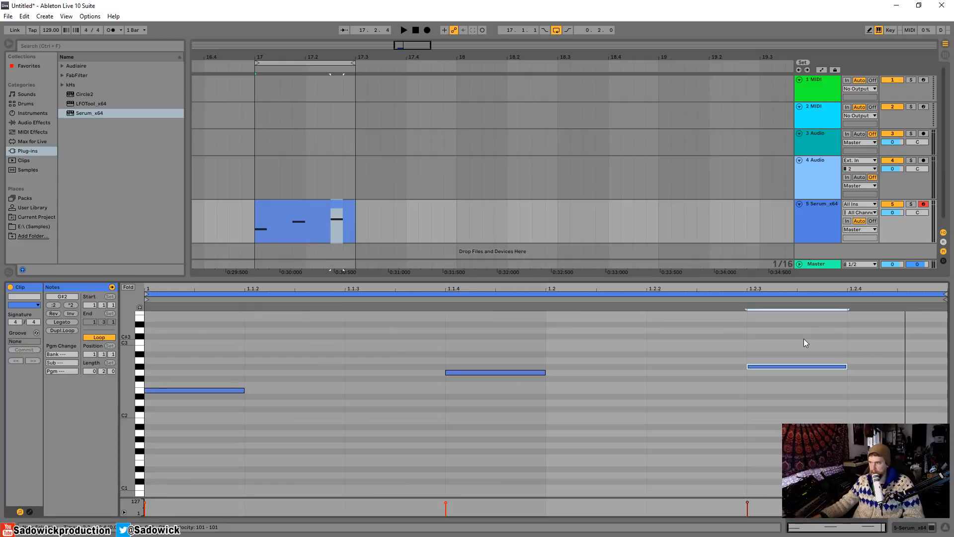
key("space")
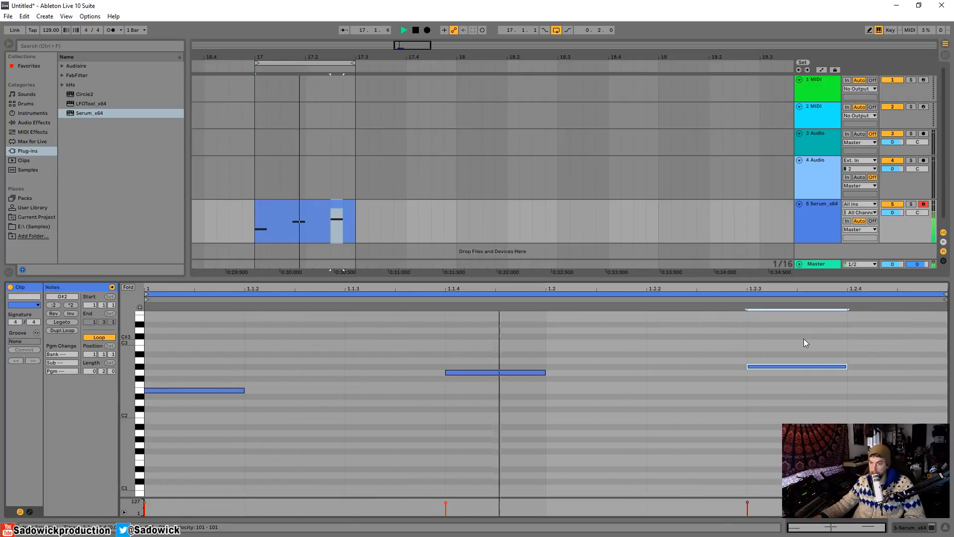
key("space")
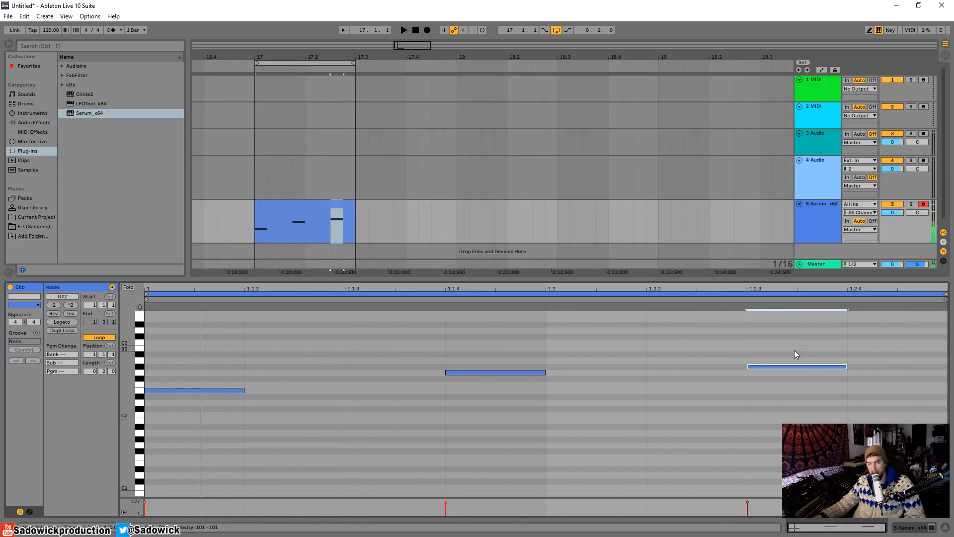
- Show the Serum track's device and open the Serum plug-in window, moved clear for editing
left_click(916, 530)
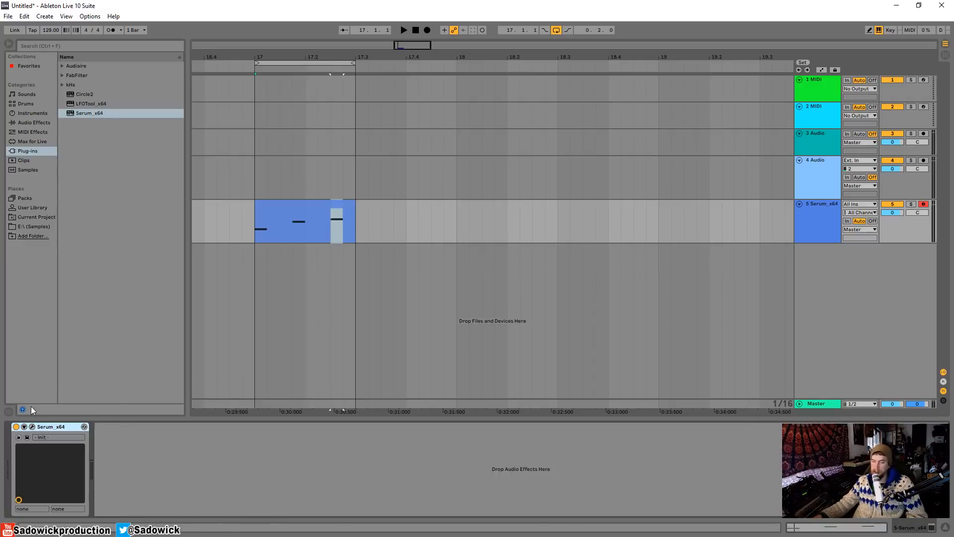
left_click(32, 426)
left_click_drag(351, 156, 423, 113)
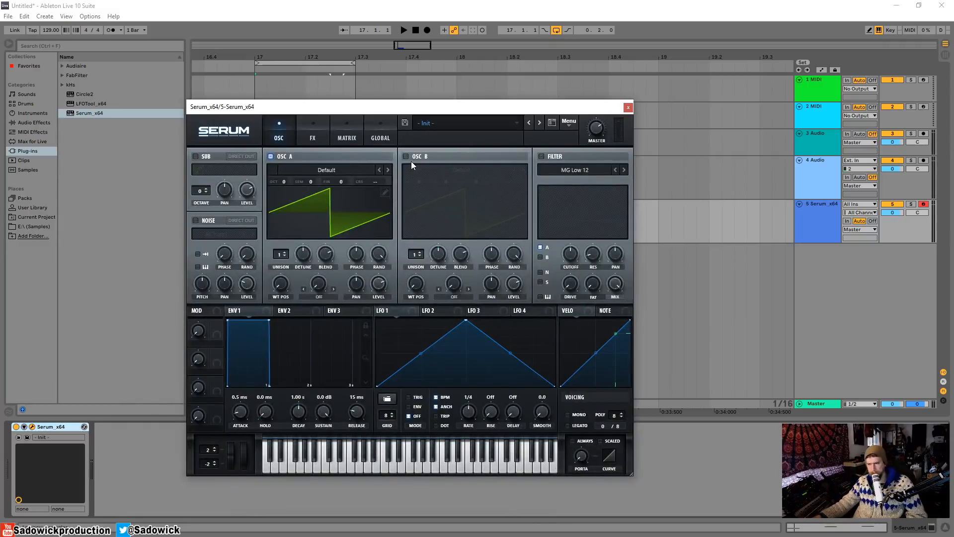
- Redraw oscillator A's waveform as a full-height square wave in the wavetable editor and audition the sound
left_click(386, 194)
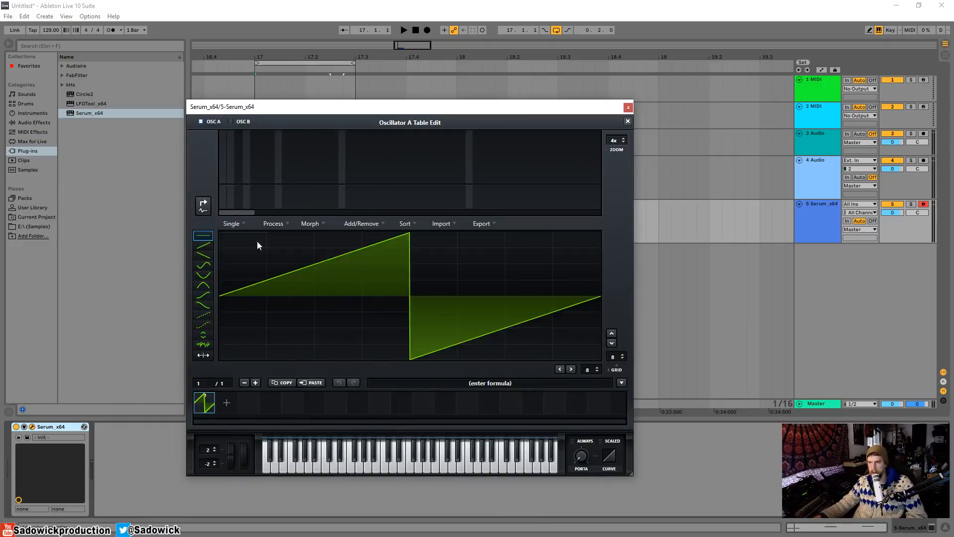
left_click_drag(317, 208, 393, 219)
left_click_drag(427, 334, 602, 348)
left_click(627, 121)
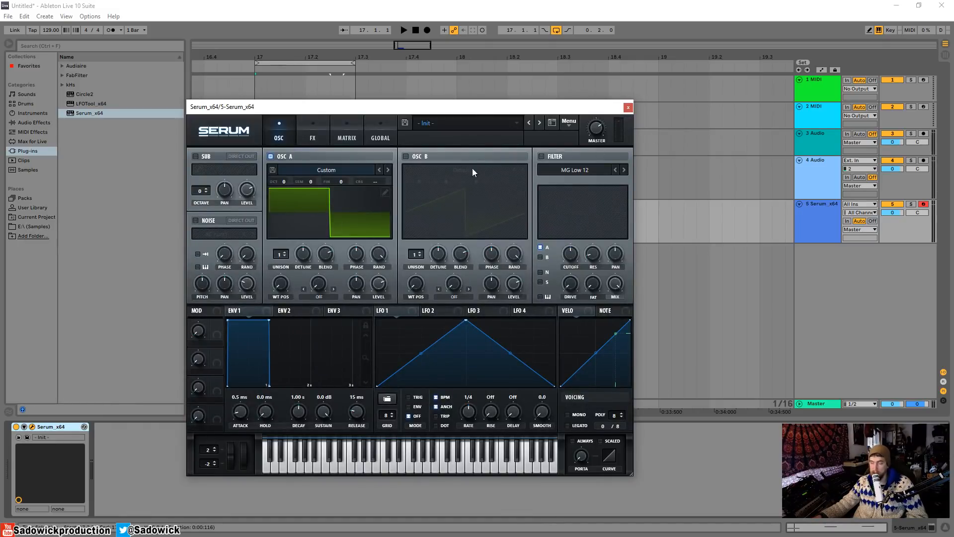
key("space")
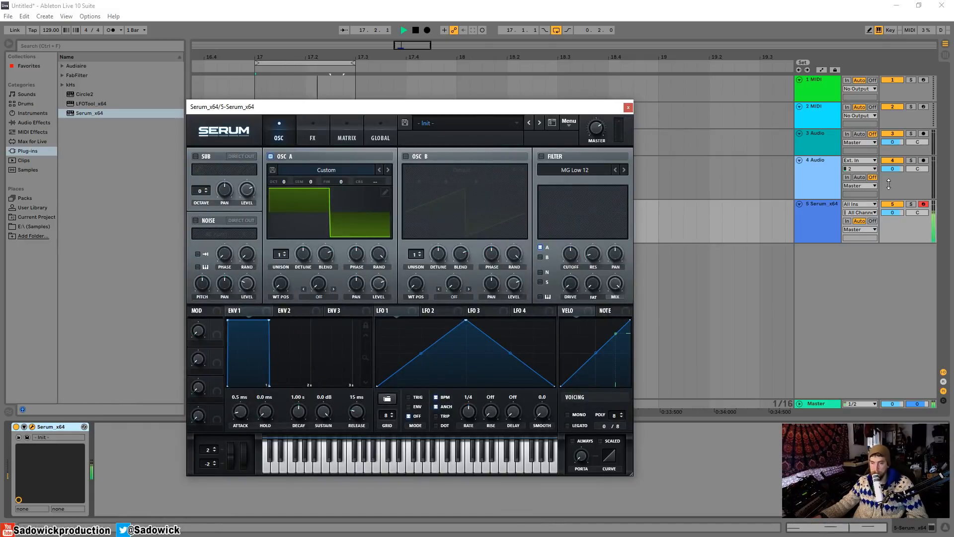
key("space")
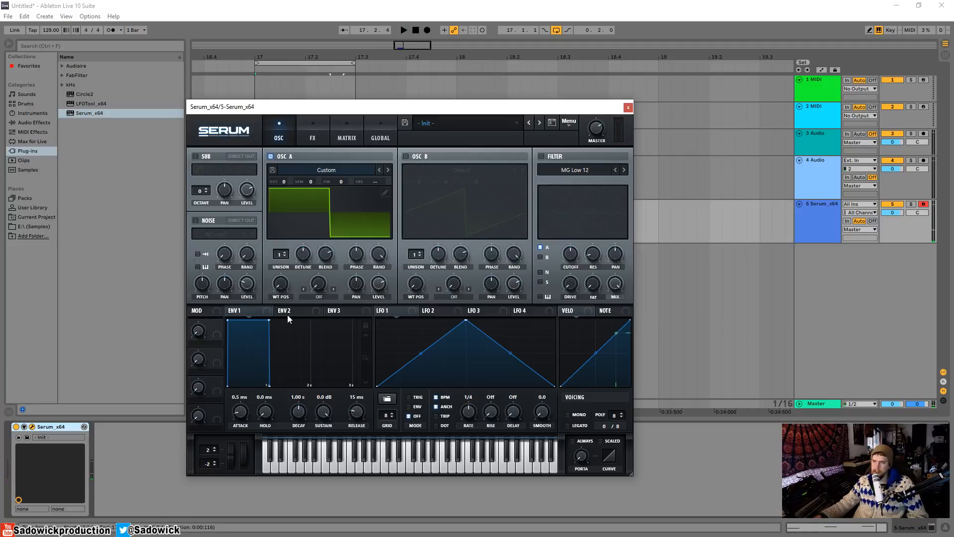
- Shape Env 1 into a short pluck with about 281 ms decay and -oo dB sustain, and play the loop
left_click_drag(270, 320, 262, 319)
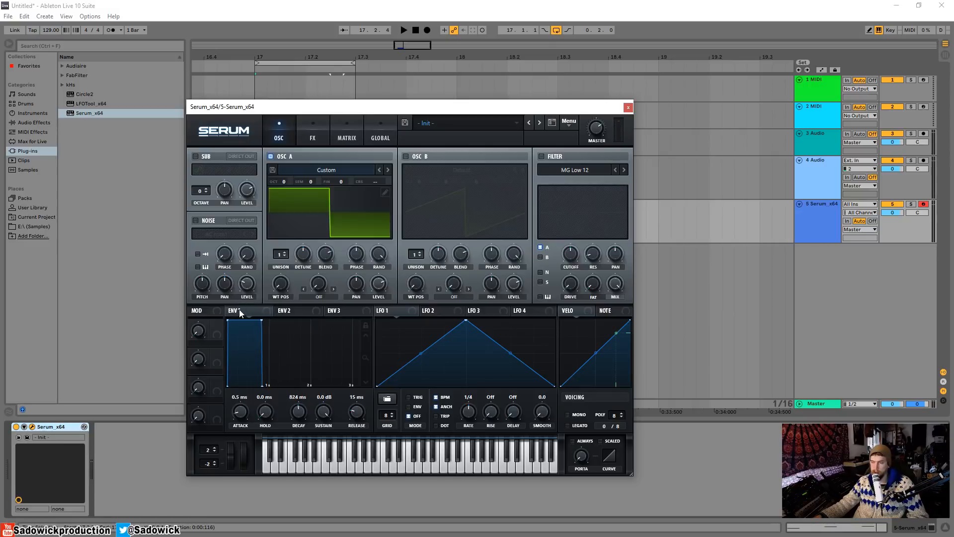
left_click_drag(262, 320, 230, 414)
key("space")
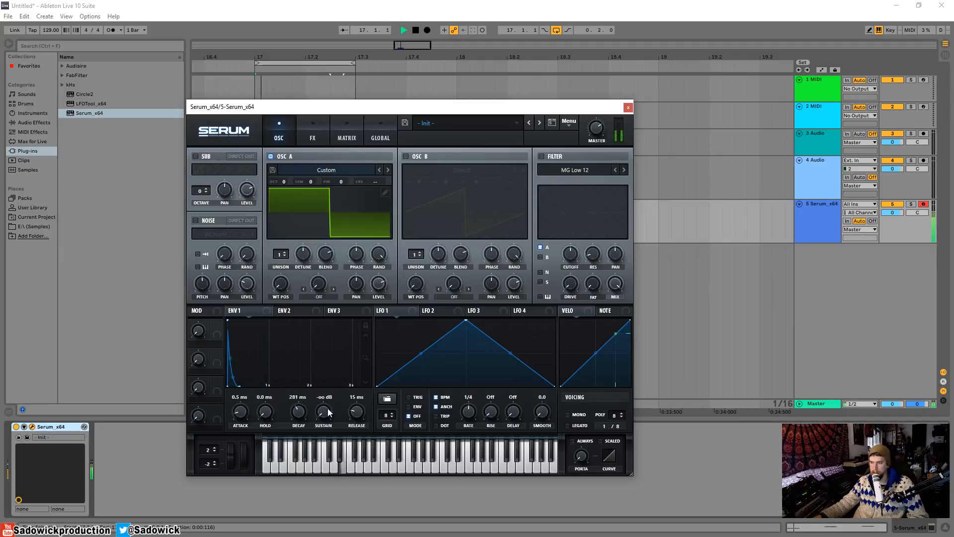
- Shorten Env 1's decay to 164 ms and stop the loop
left_click_drag(301, 414, 301, 418)
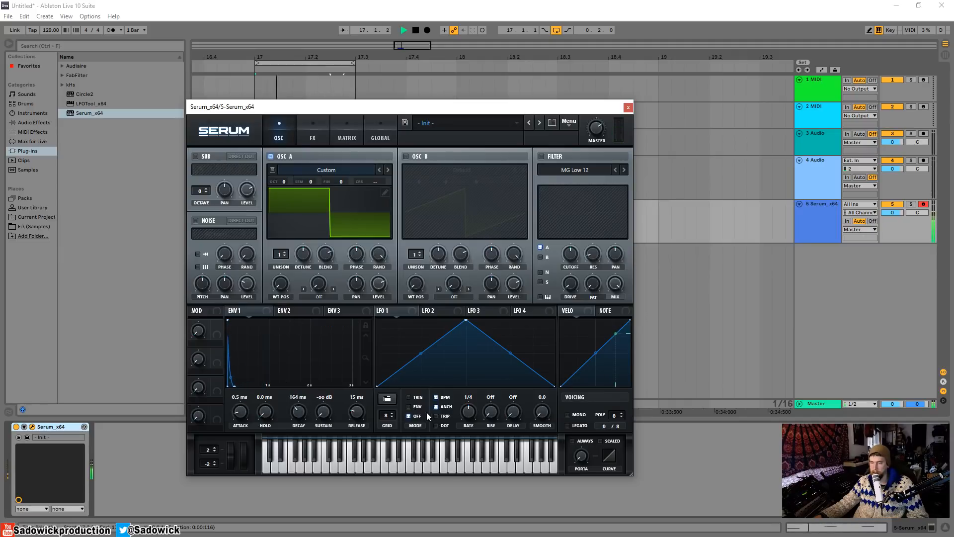
key("space")
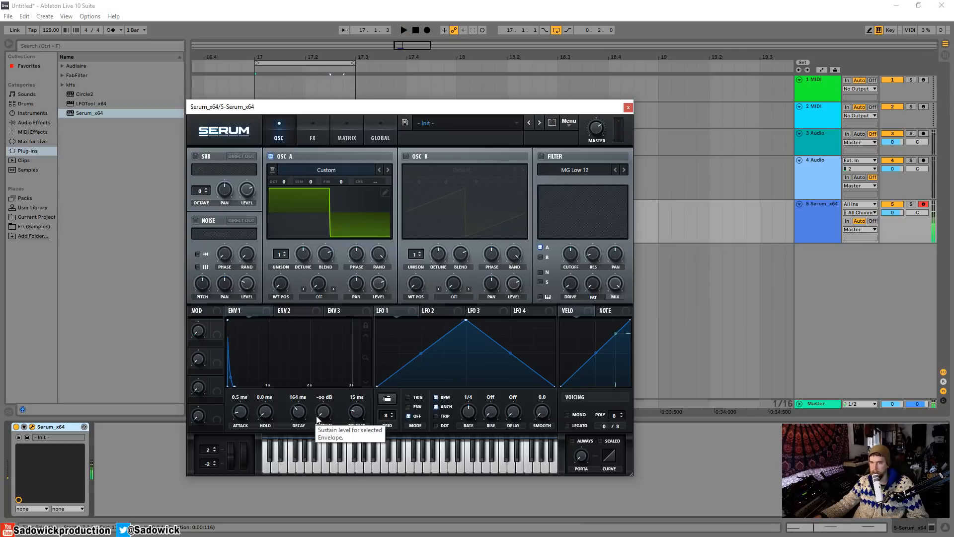
- Add Serum's delay effect with 1/8 left and right times and audition it with the loop
left_click(310, 139)
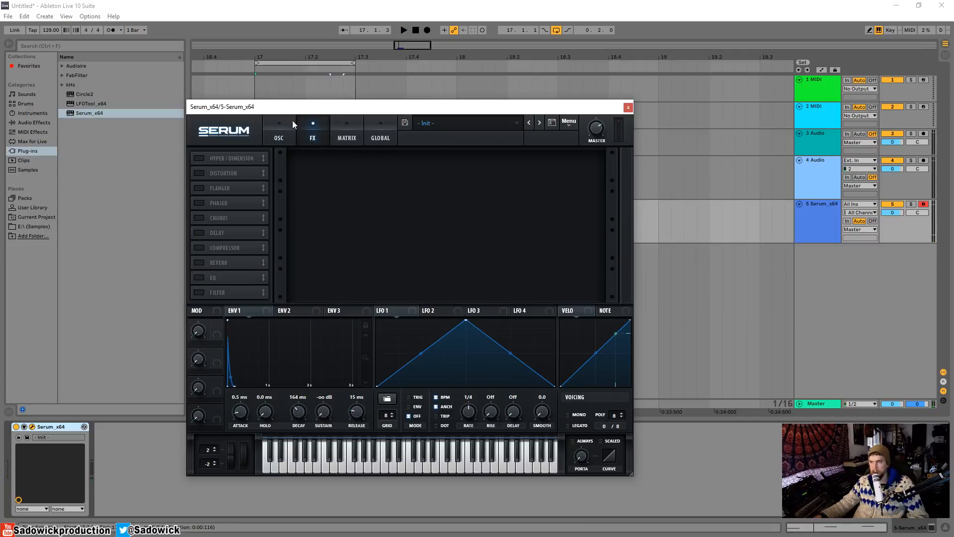
left_click(200, 233)
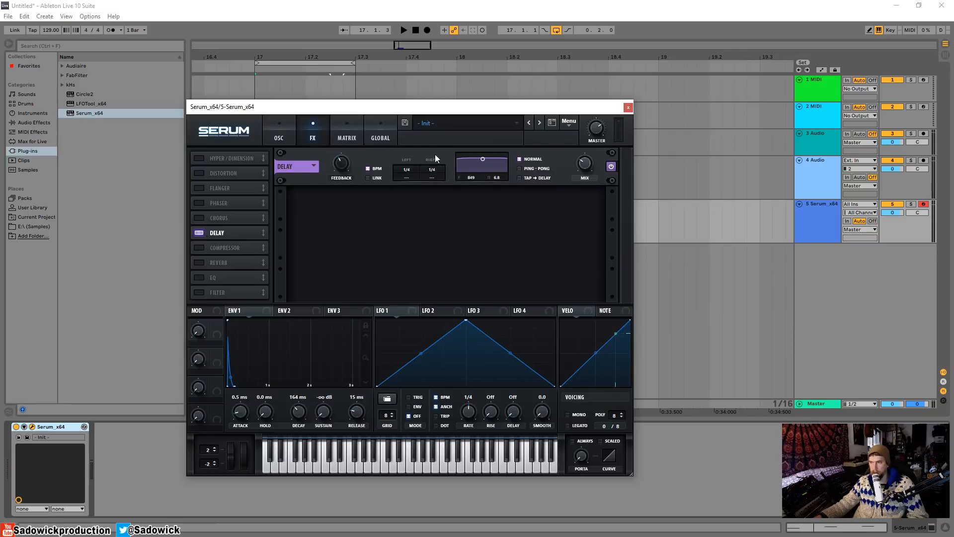
left_click_drag(410, 174, 407, 176)
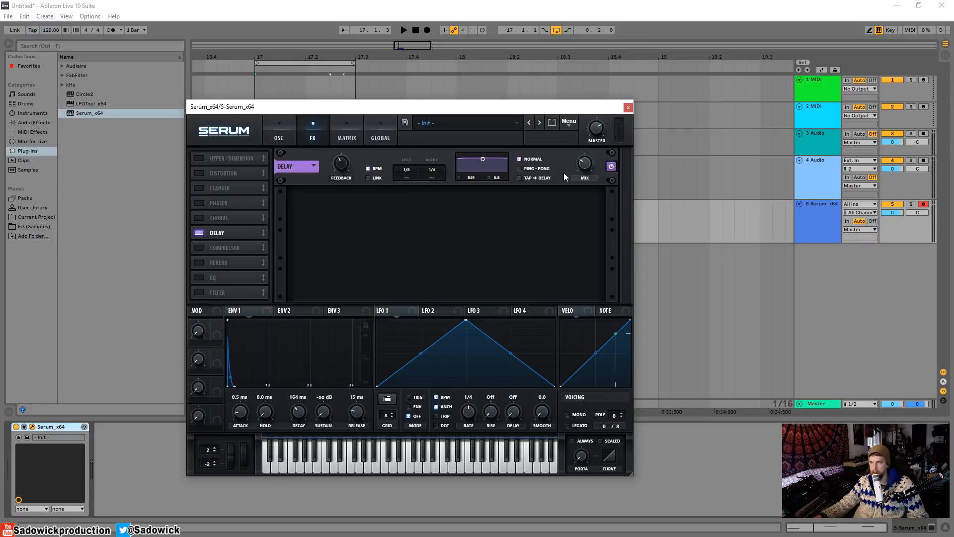
key("space")
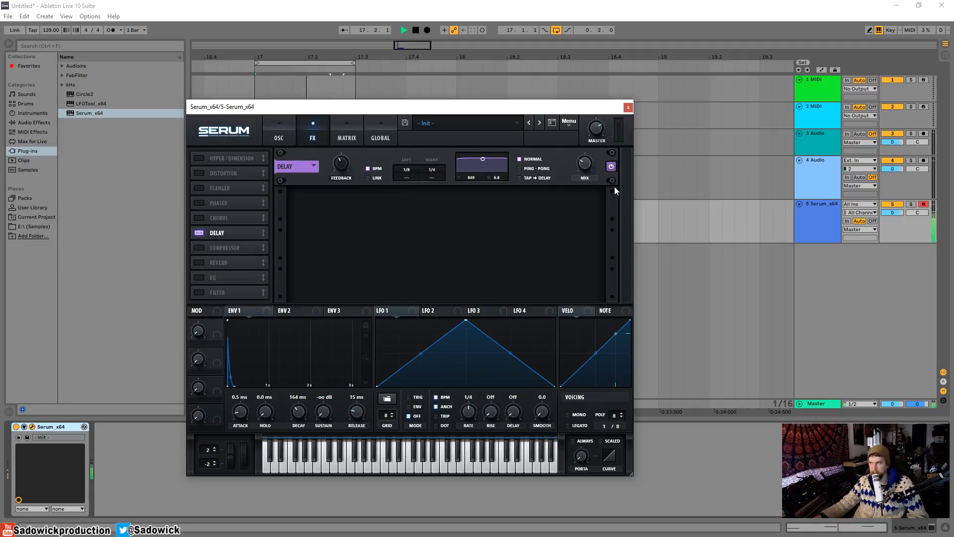
key("space")
- Add Serum's reverb effect and raise its mix while the loop plays
left_click(199, 262)
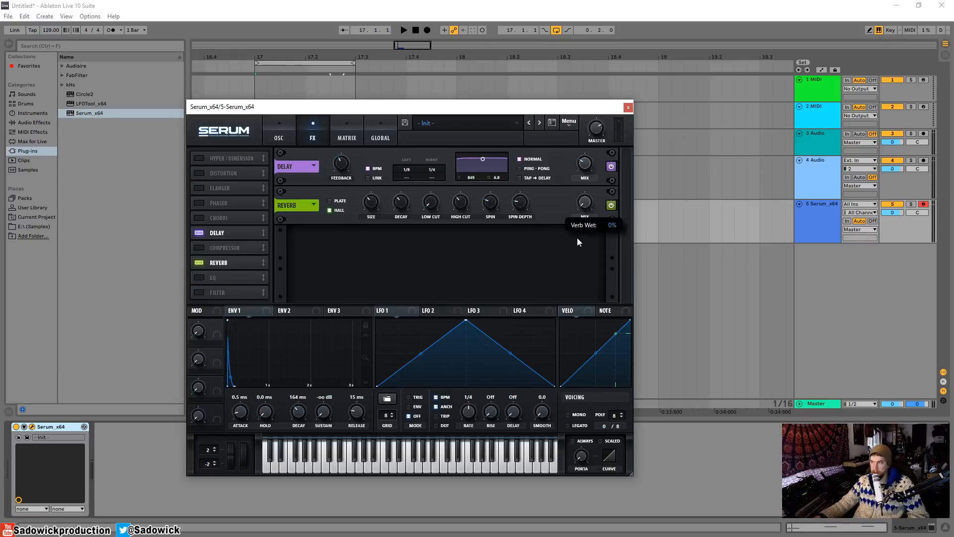
key("space")
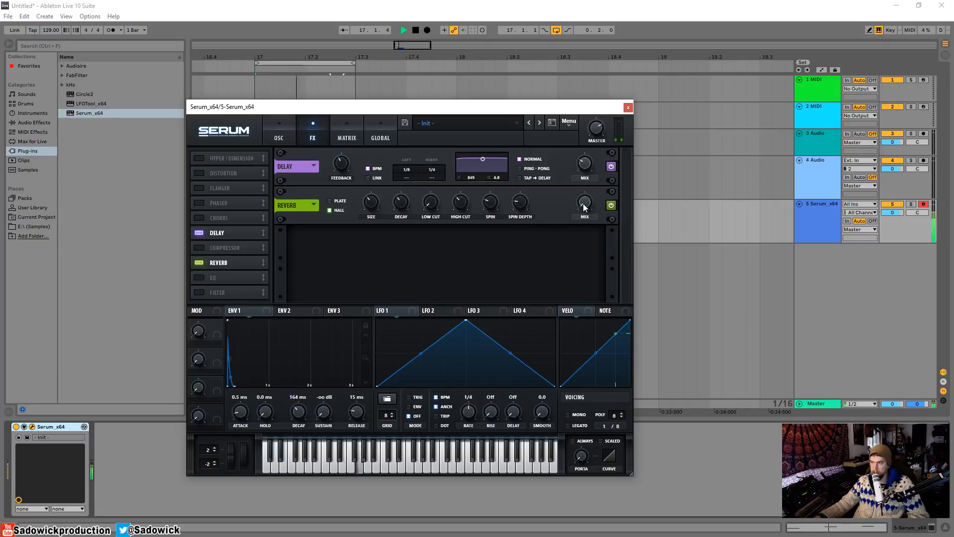
left_click_drag(585, 204, 596, 158)
mouse_move(596, 156)
left_mouse_down()
mouse_move(595, 207)
mouse_move(597, 161)
left_mouse_up()
key("space")
- Try the reverb's Plate mode on the loop and return it to Hall
left_click(330, 201)
key("space")
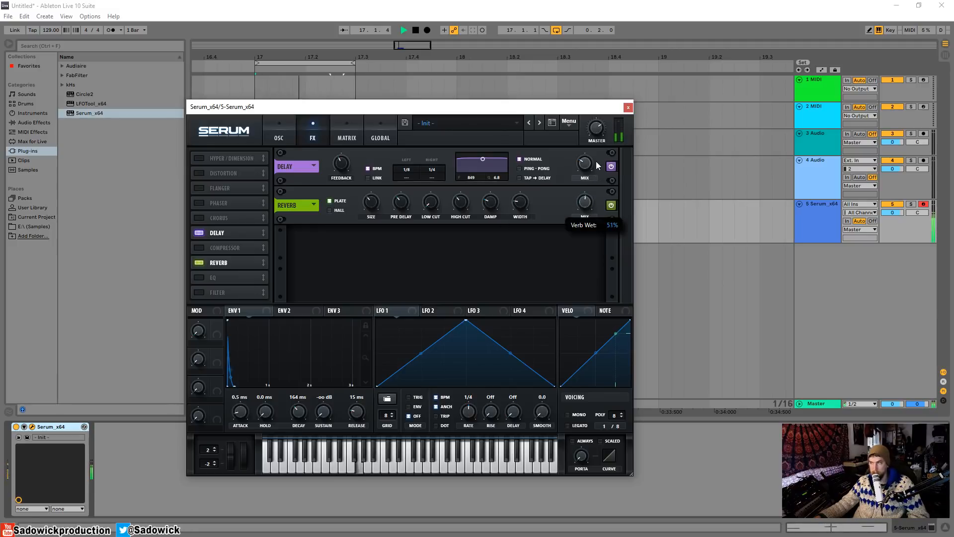
key("space")
left_click(330, 210)
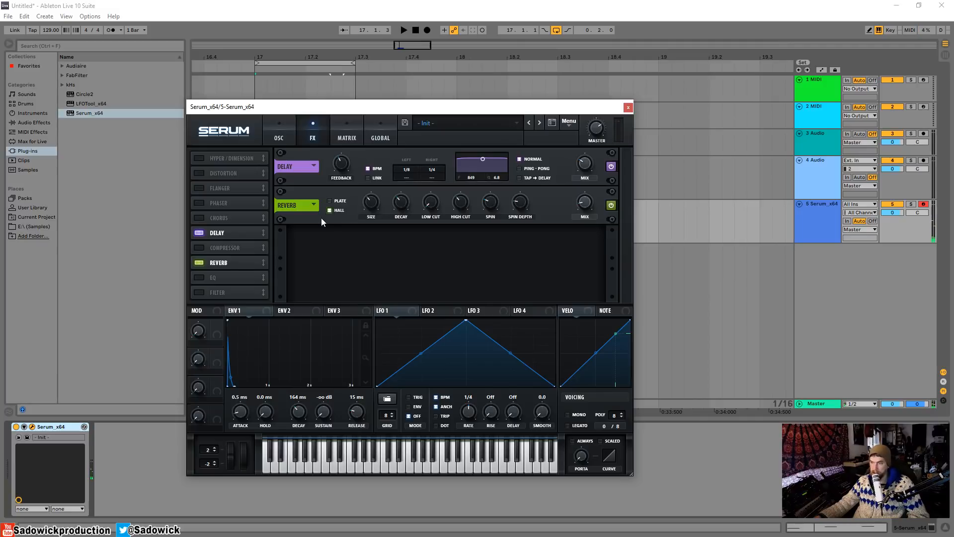
- Reorder the effects so the reverb directly follows the delay, and enable the compressor in multiband mode
left_click_drag(219, 267, 229, 256)
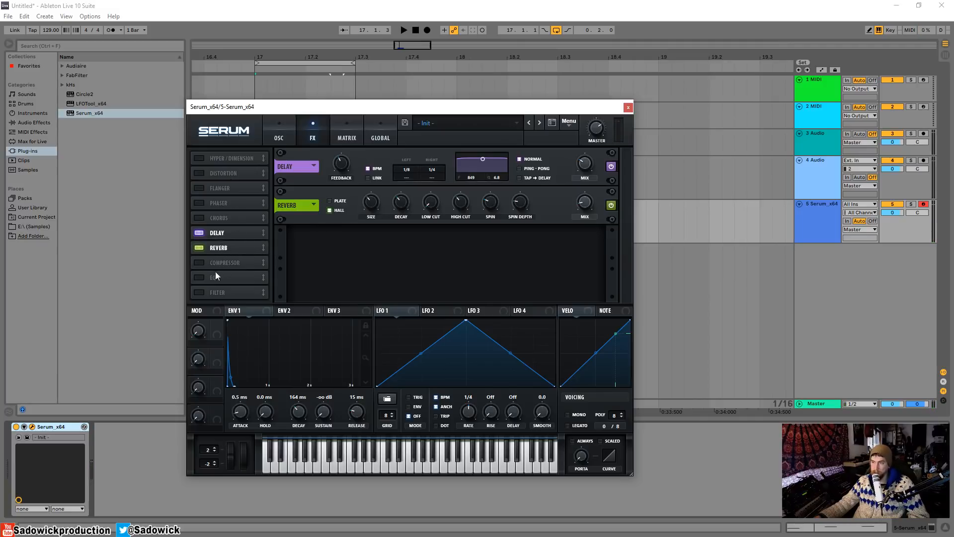
left_click(200, 263)
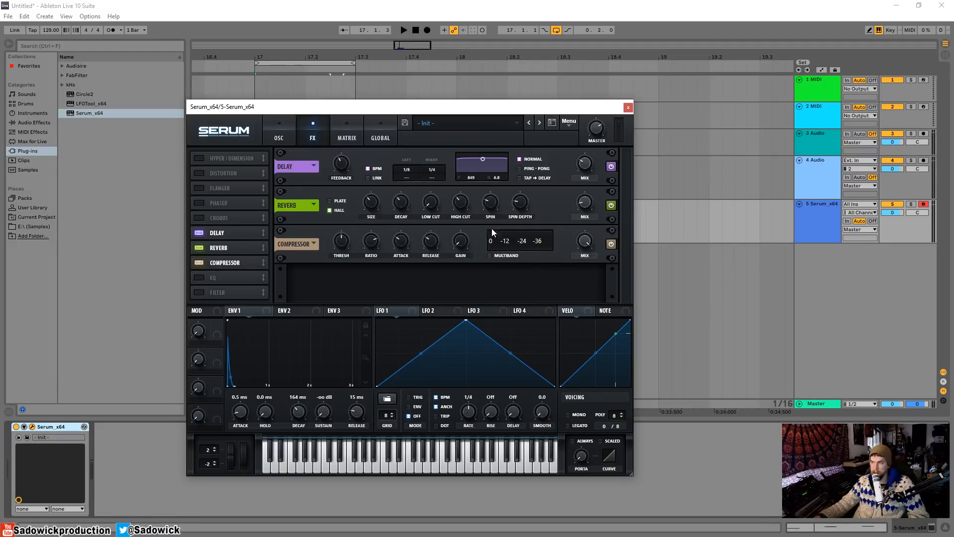
left_click(490, 255)
- With the loop playing, set the compressor's threshold to about -34.4 dB, multiband off and gain to about 7.5 dB
key("space")
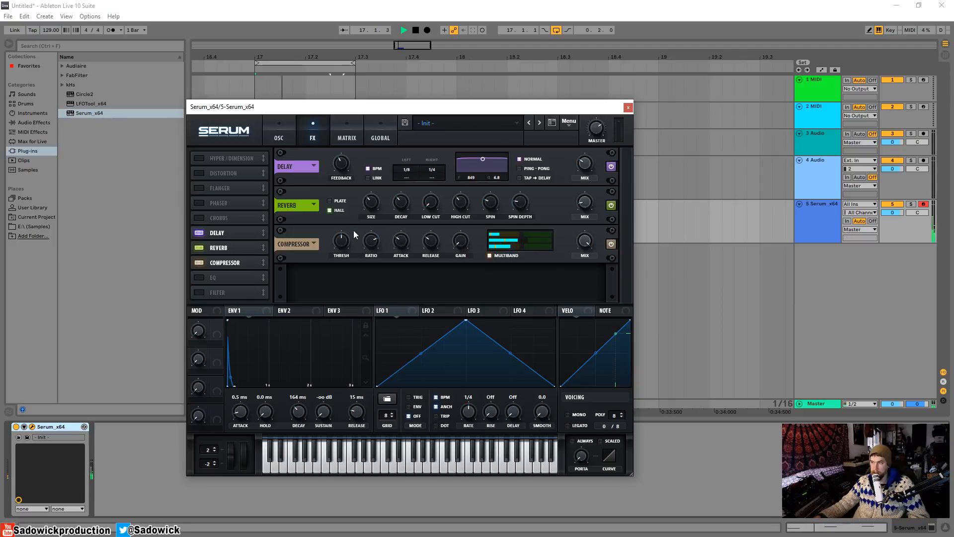
left_click_drag(344, 243, 349, 220)
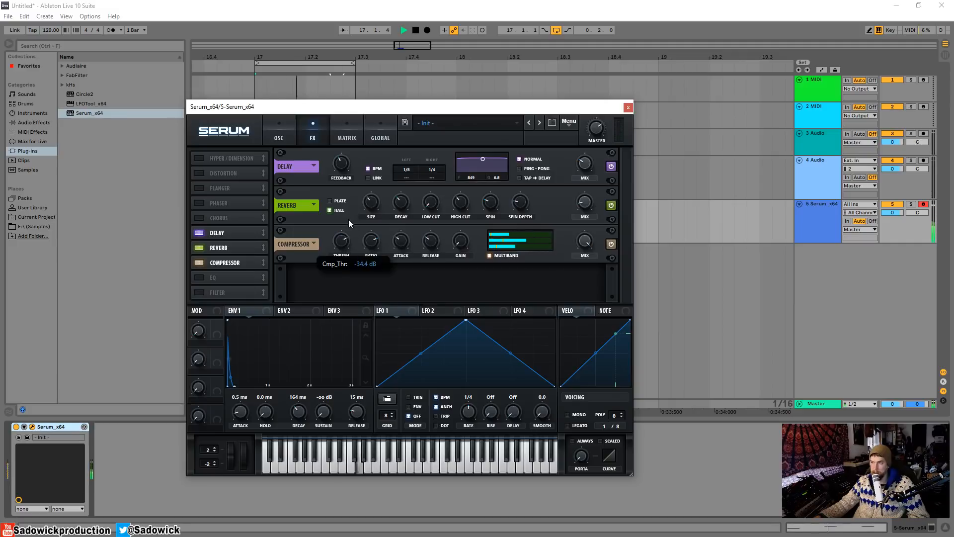
left_click_drag(461, 242, 472, 213)
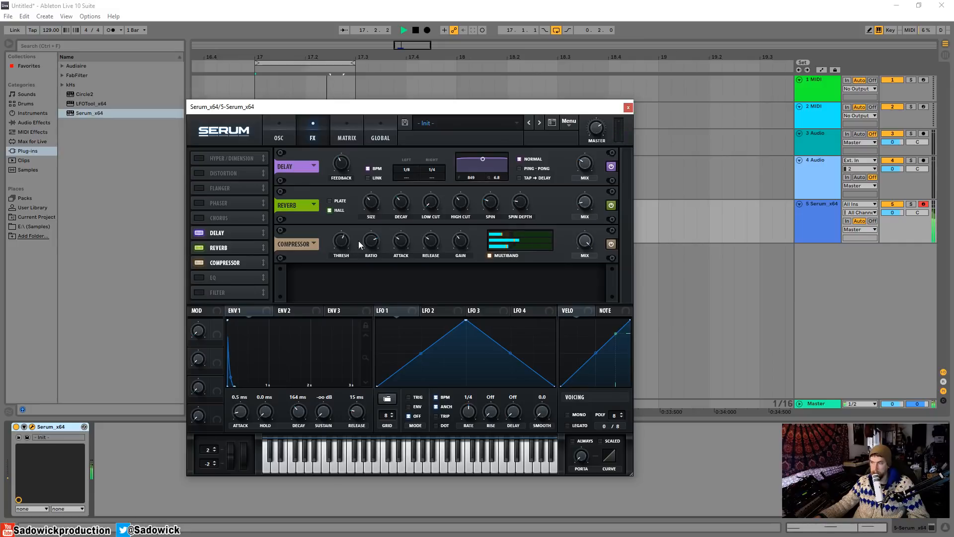
left_click(490, 256)
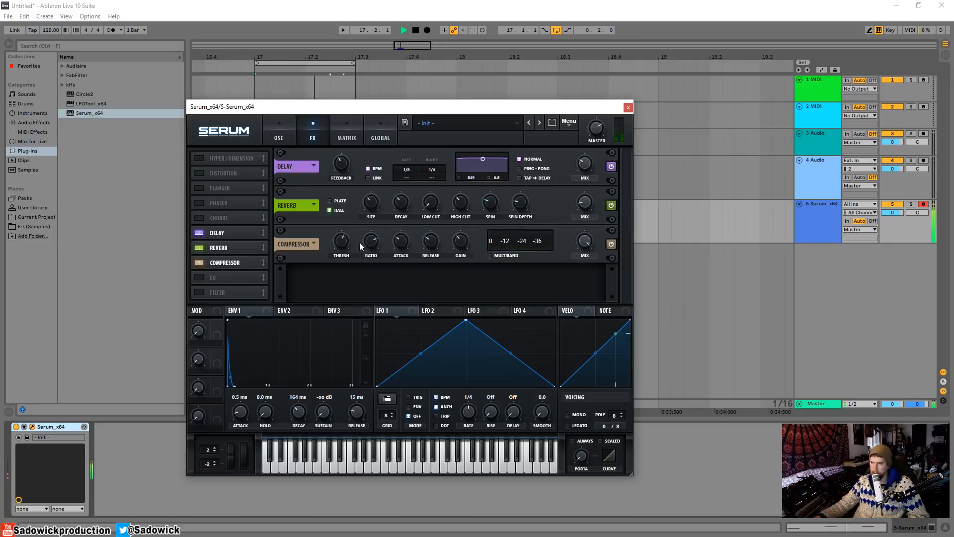
left_click_drag(459, 242, 461, 261)
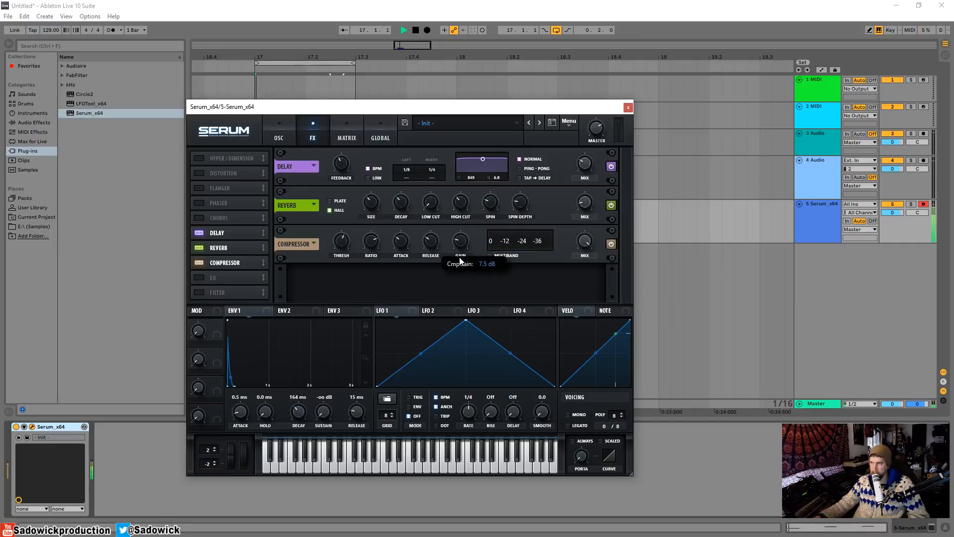
- Enable the MG Low 12 filter on oscillator A and adjust its cutoff, resonance and drive while the loop plays
left_click(281, 139)
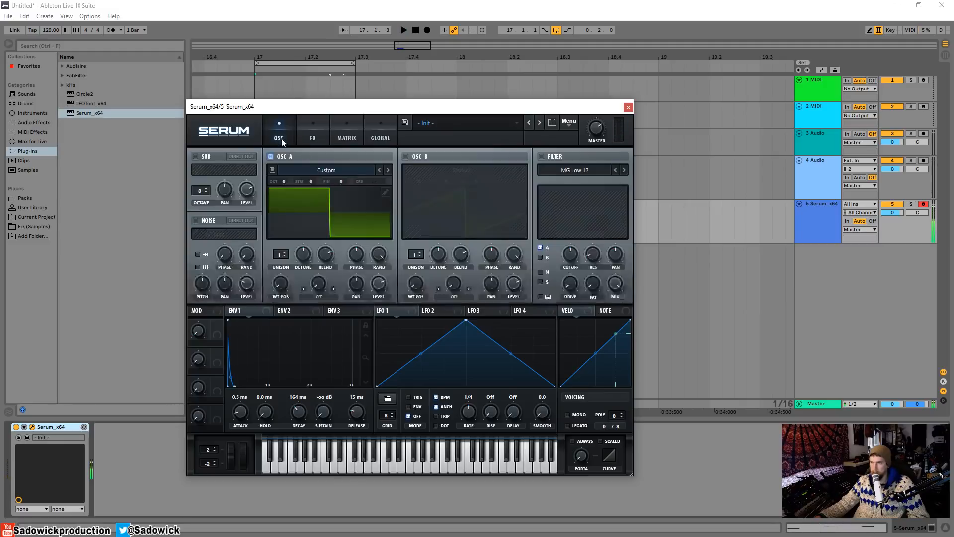
left_click(541, 157)
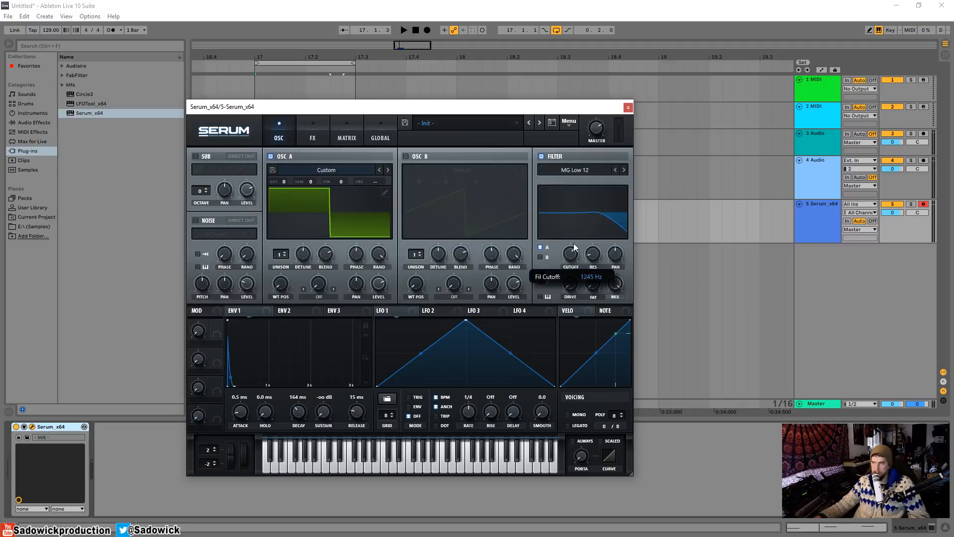
key("space")
mouse_move(574, 259)
left_mouse_down()
mouse_move(569, 271)
mouse_move(569, 253)
left_mouse_up()
left_click_drag(592, 256, 592, 236)
left_click_drag(575, 282, 587, 225)
key("space")
- Set Env 1 to 103 ms decay, -33.1 dB sustain and 402 ms release
left_click_drag(363, 419, 366, 405)
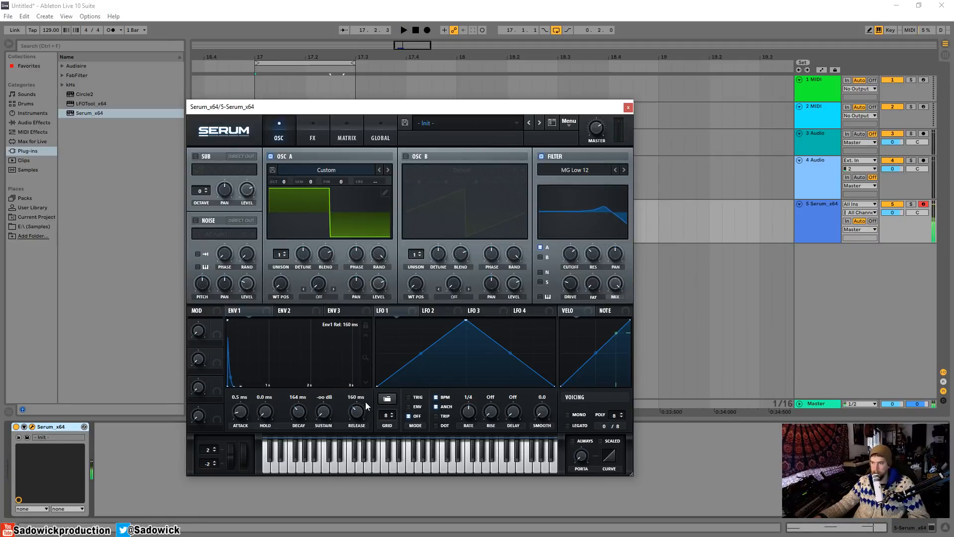
left_click_drag(299, 412, 326, 404)
- Open the filter's cutoff almost fully while the loop plays
key("space")
left_click_drag(571, 252, 572, 213)
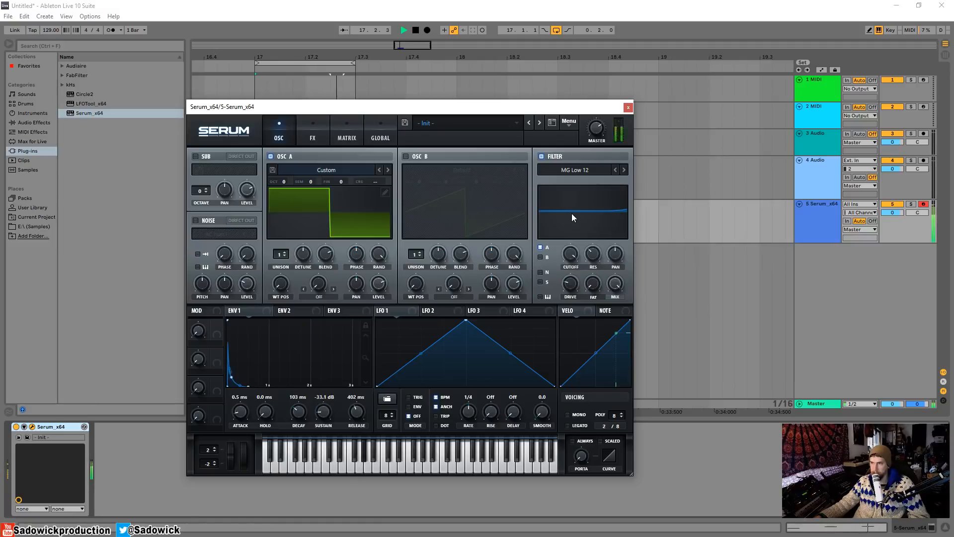
key("space")
- Raise oscillator A's octave to +1 and audition the loop
left_click_drag(283, 181, 288, 175)
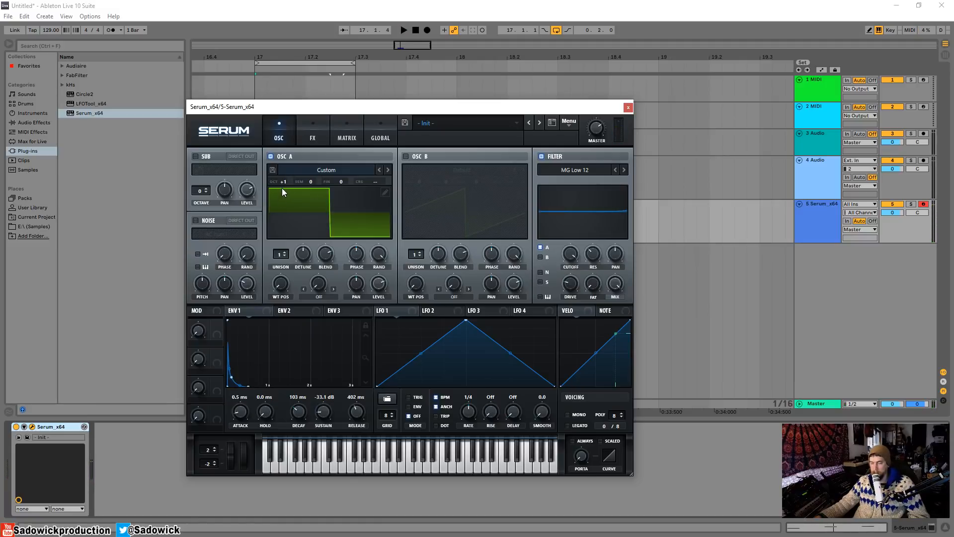
key("space")
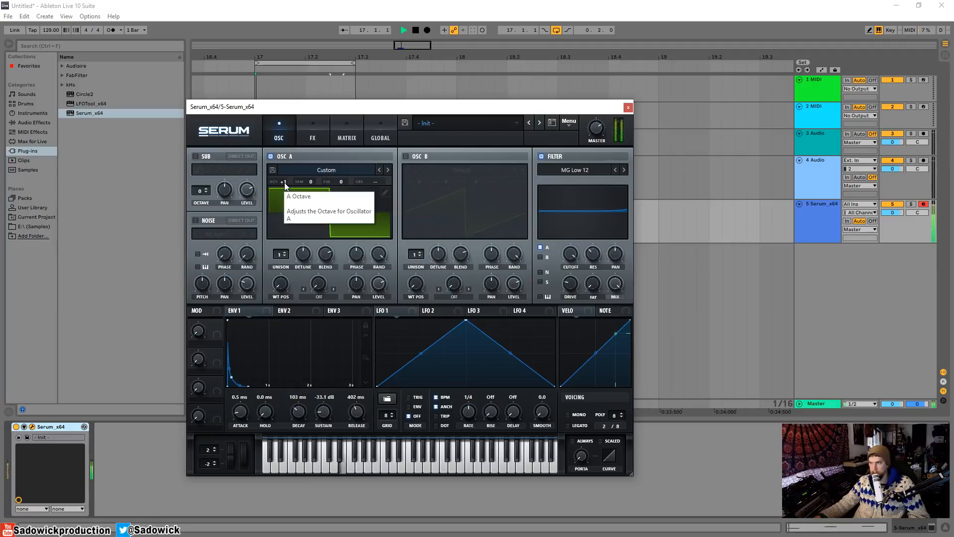
key("space")
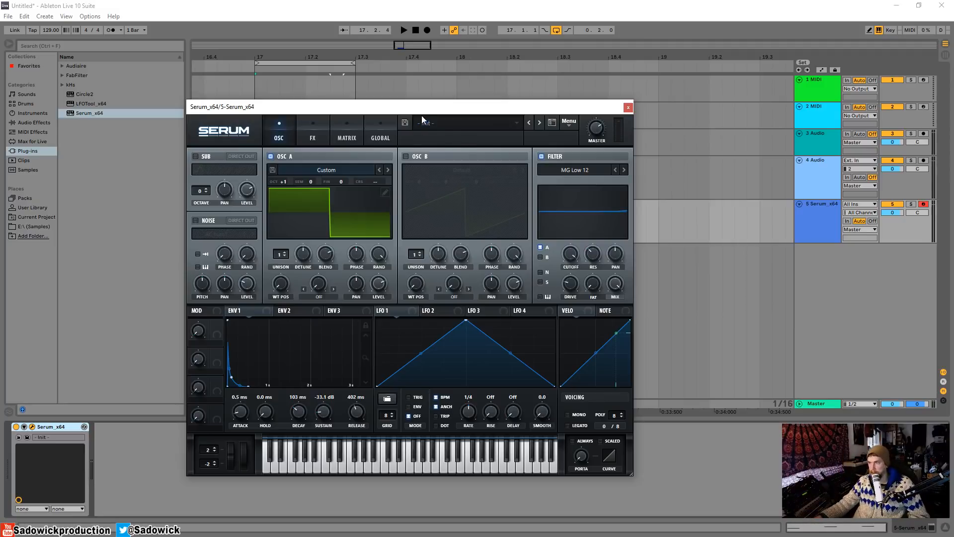
left_click_drag(424, 110, 425, 93)
key("space")
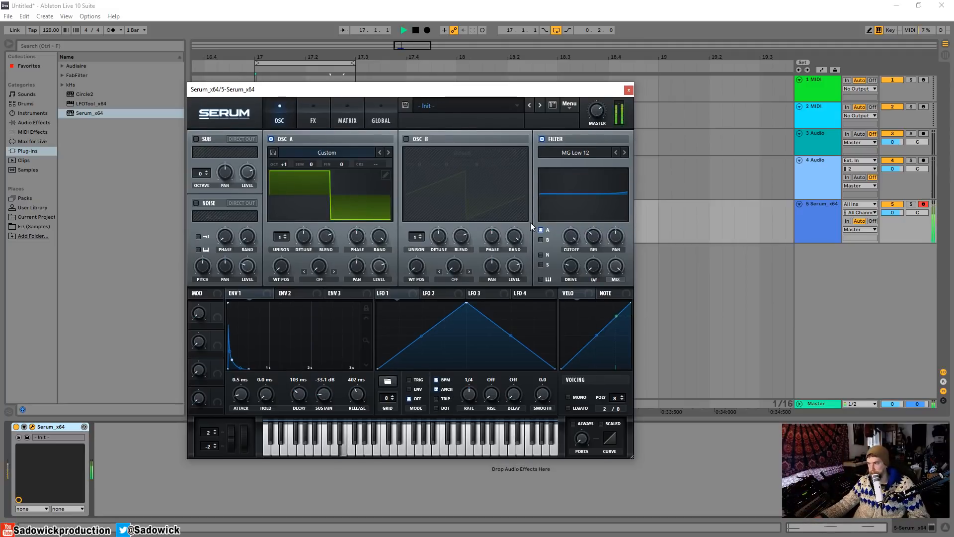
key("space")
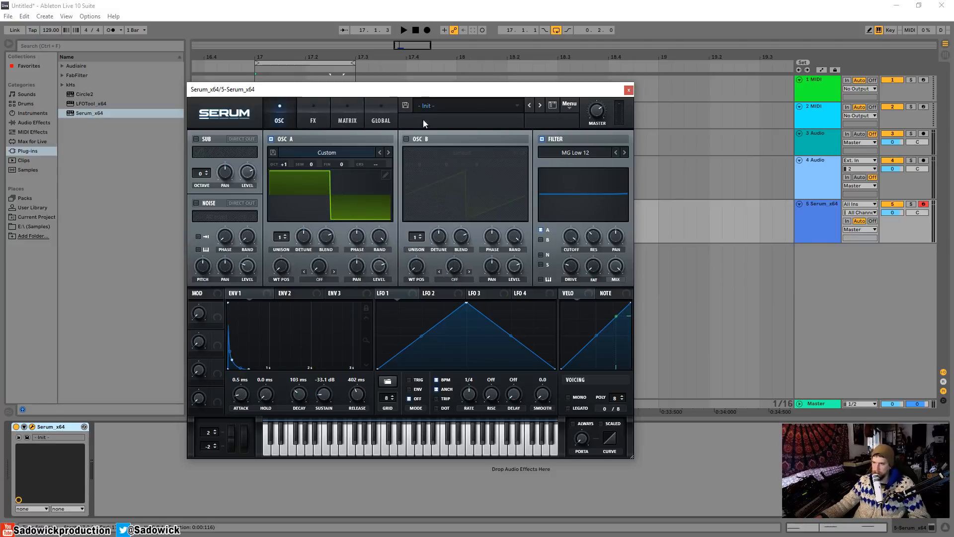
- Enable oscillator B, set its octave to +2 and audition it with the loop
left_click_drag(426, 92, 382, 106)
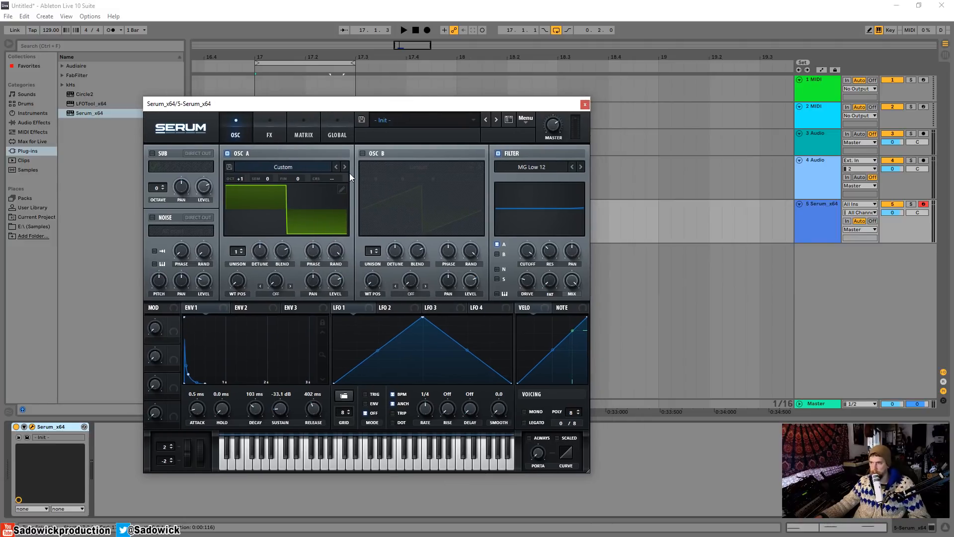
left_click(363, 152)
key("space")
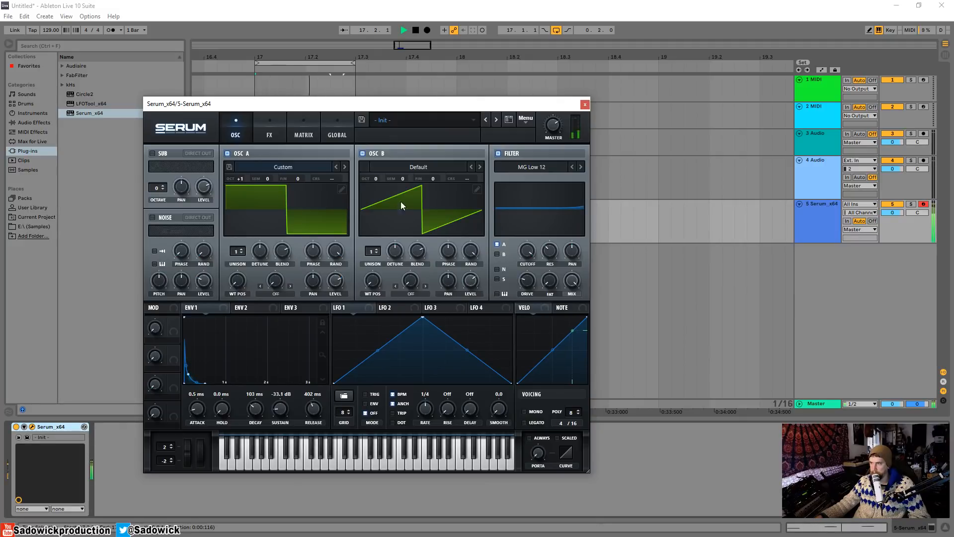
left_click_drag(378, 178, 381, 154)
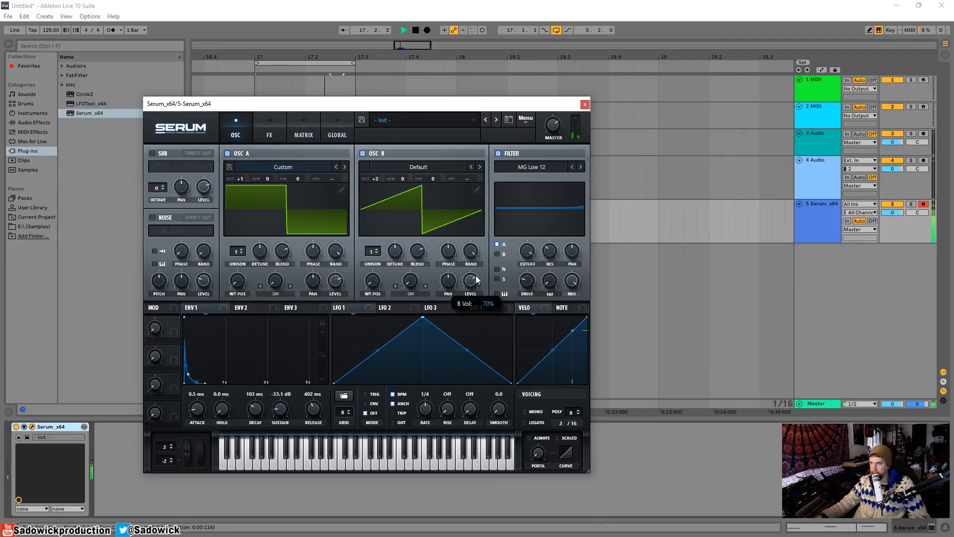
key("space")
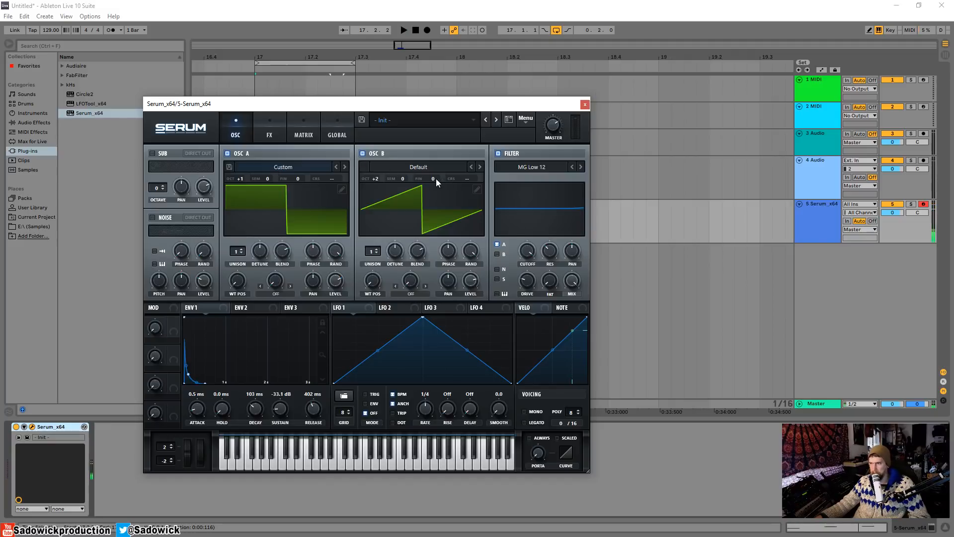
- Set oscillator B's fine tuning to 17, route it through the filter and audition the loop
left_click_drag(434, 179, 460, 213)
key("space")
key("space")
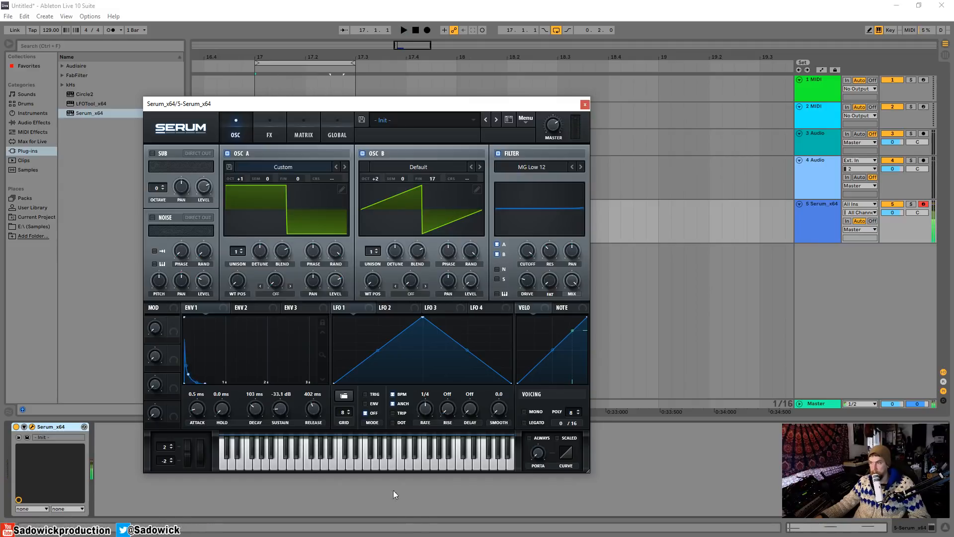
- Replace oscillator B's waveform with the single-cycle sin preset in the wavetable editor
left_click(477, 191)
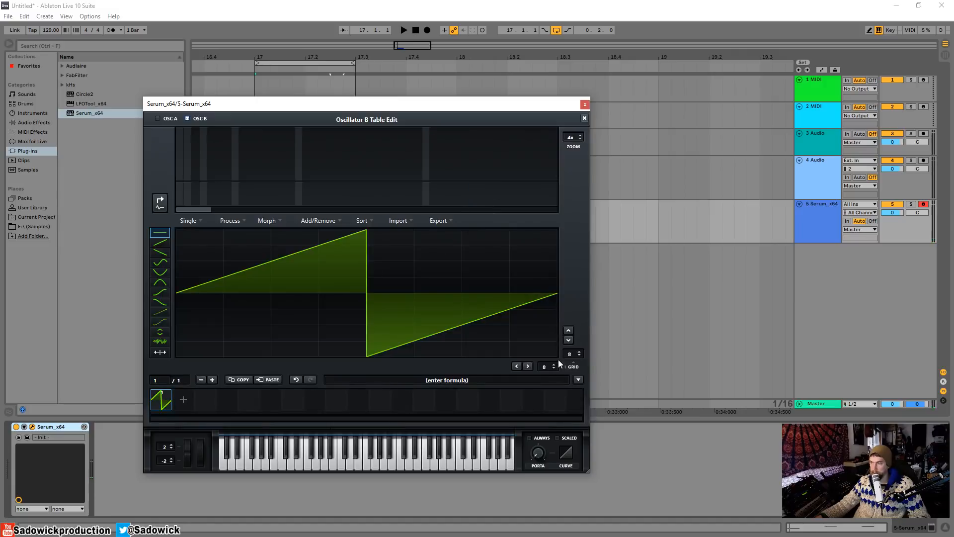
left_click(578, 380)
mouse_move(604, 390)
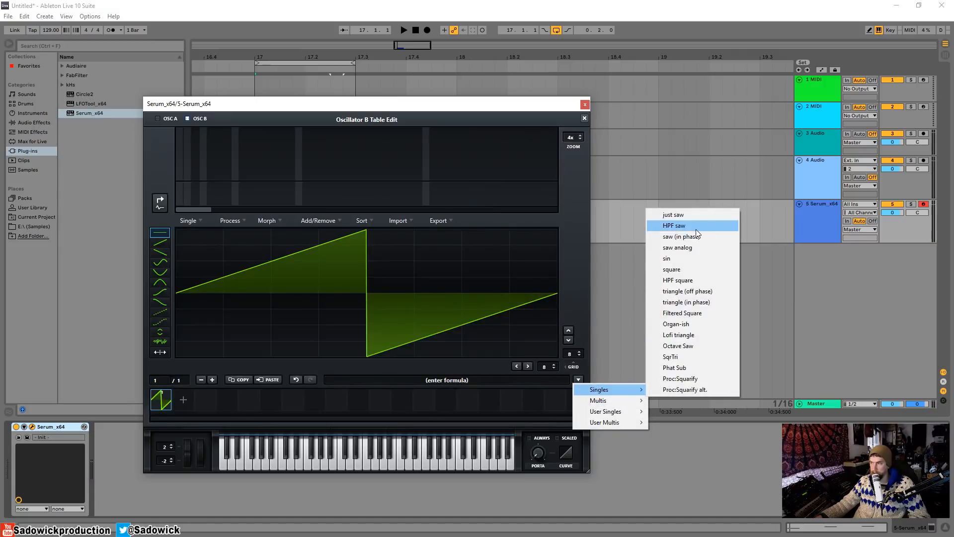
left_click(688, 258)
left_click(585, 119)
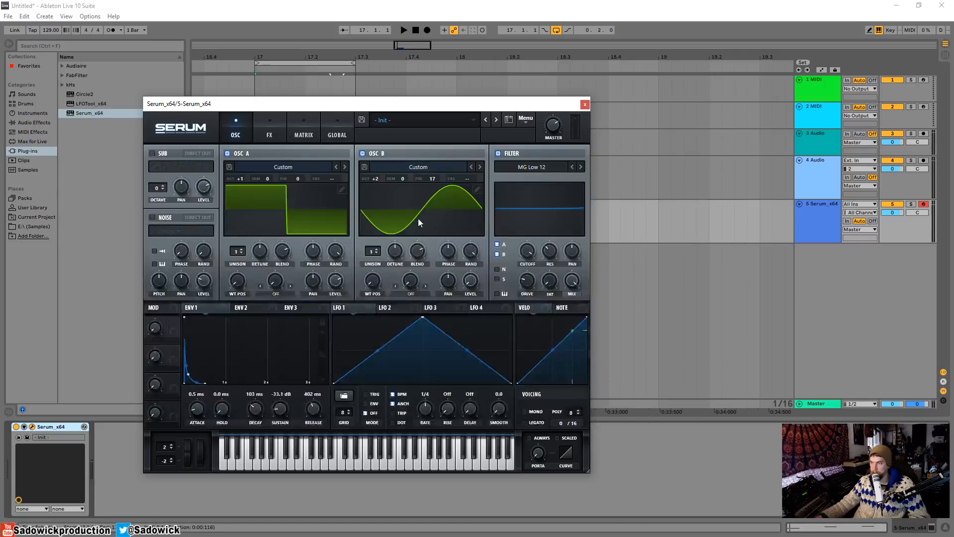
- Set oscillator A's warp mode to FM (from B) and raise its amount while auditioning the loop
left_click(280, 294)
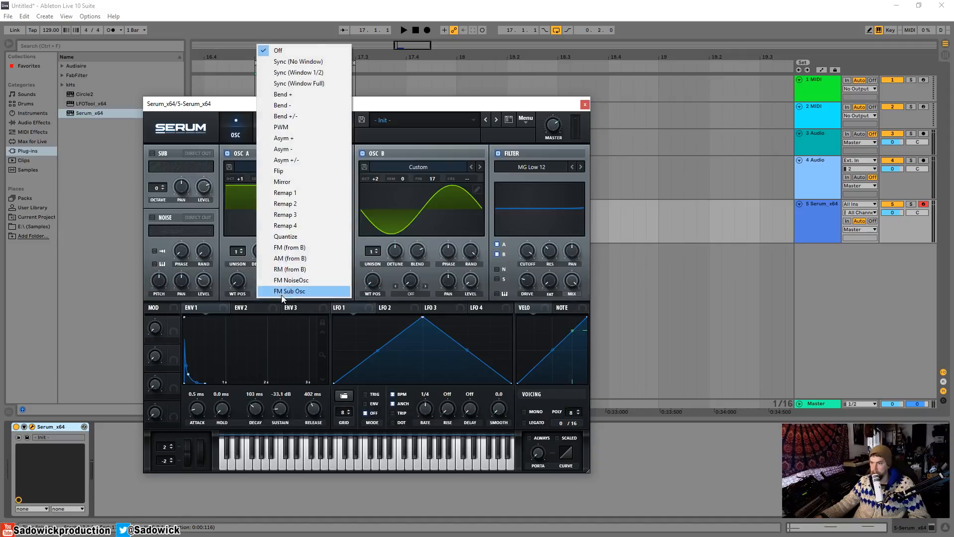
left_click(299, 248)
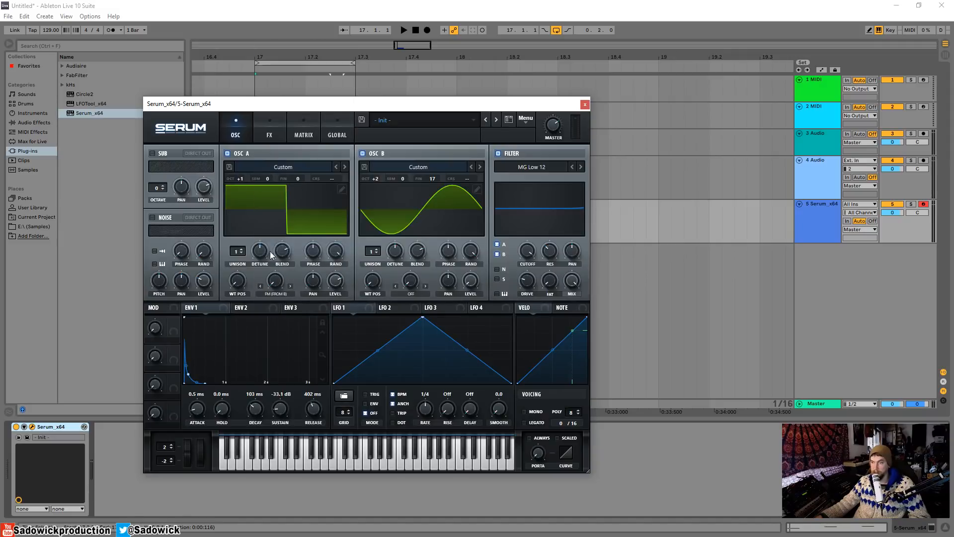
key("space")
left_click_drag(279, 283, 285, 263)
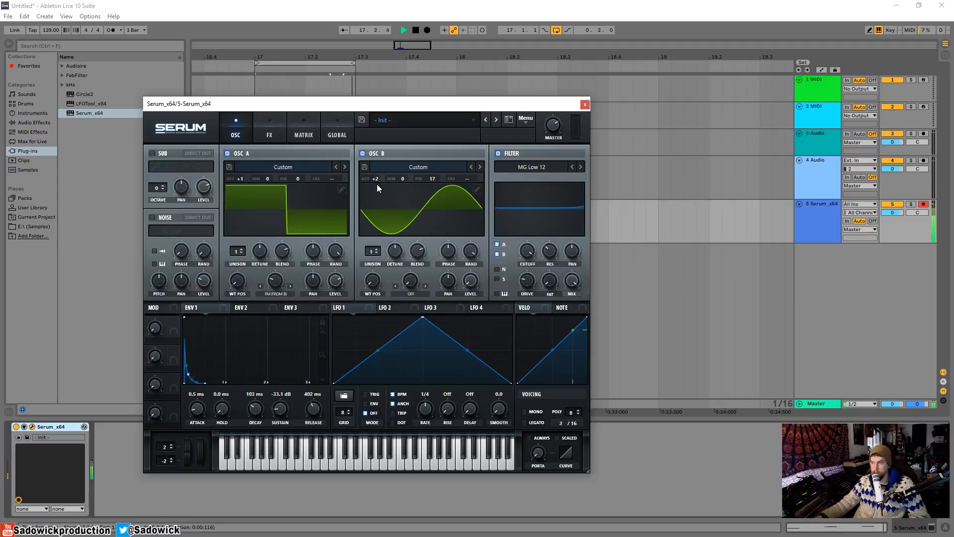
- Lower oscillator B's octave to -1 and adjust oscillator A's FM amount while the loop plays
left_click_drag(376, 179, 373, 217)
left_click_drag(275, 285, 279, 275)
key("space")
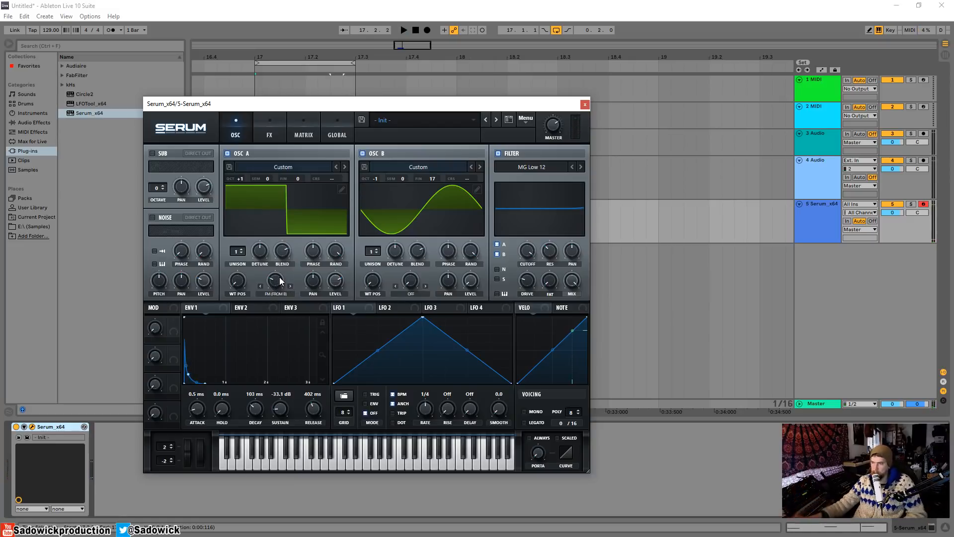
- Enable the Distortion effect in Tube mode and raise its drive to 80% while auditioning the loop
left_click(280, 137)
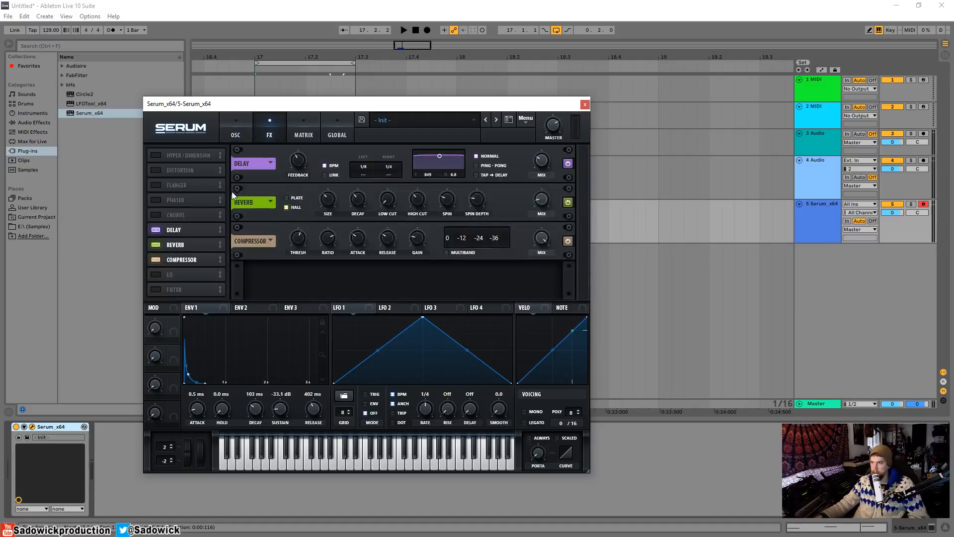
left_click(165, 172)
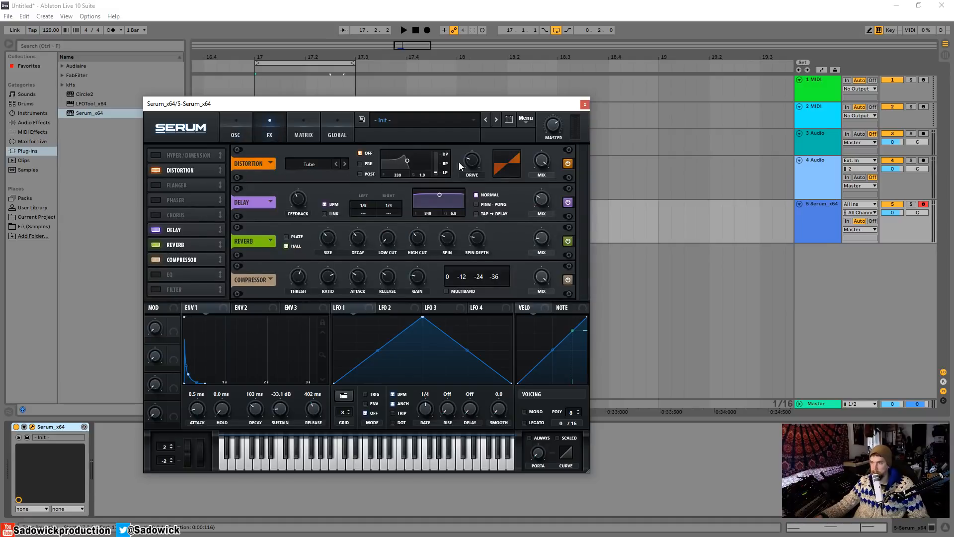
key("space")
left_click_drag(472, 161, 480, 111)
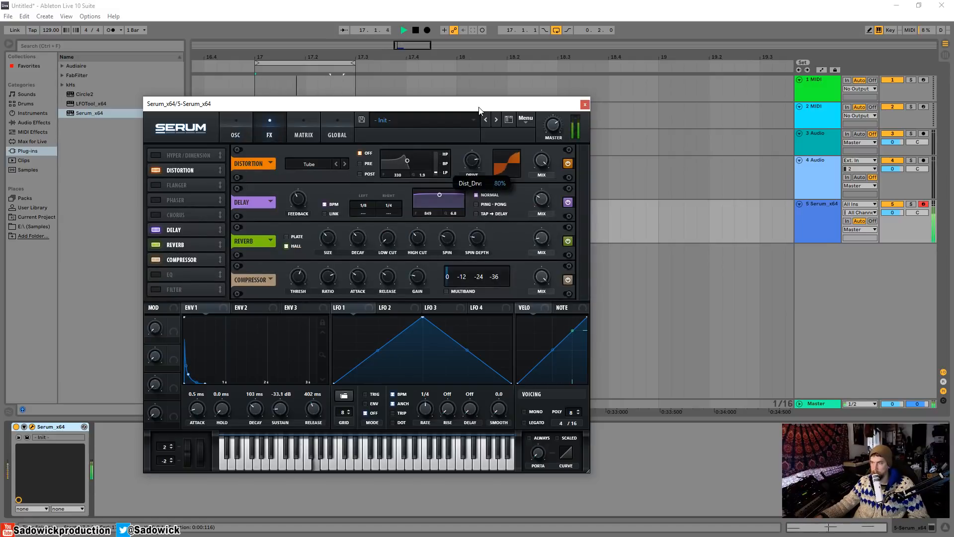
- Set the distortion filter to pre and band-pass, tune it to about 765 Hz with a Q of about 3.9, and audition it
left_click(368, 164)
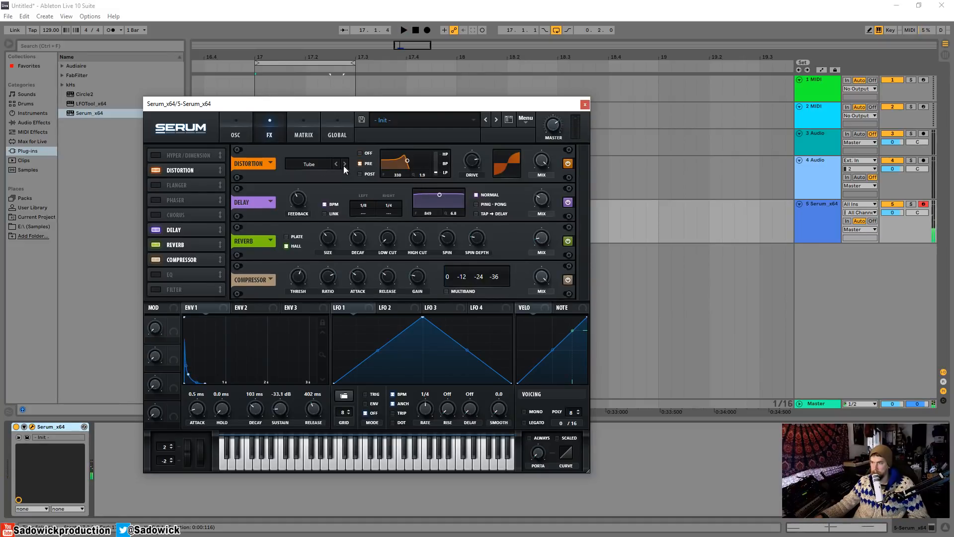
left_click(445, 166)
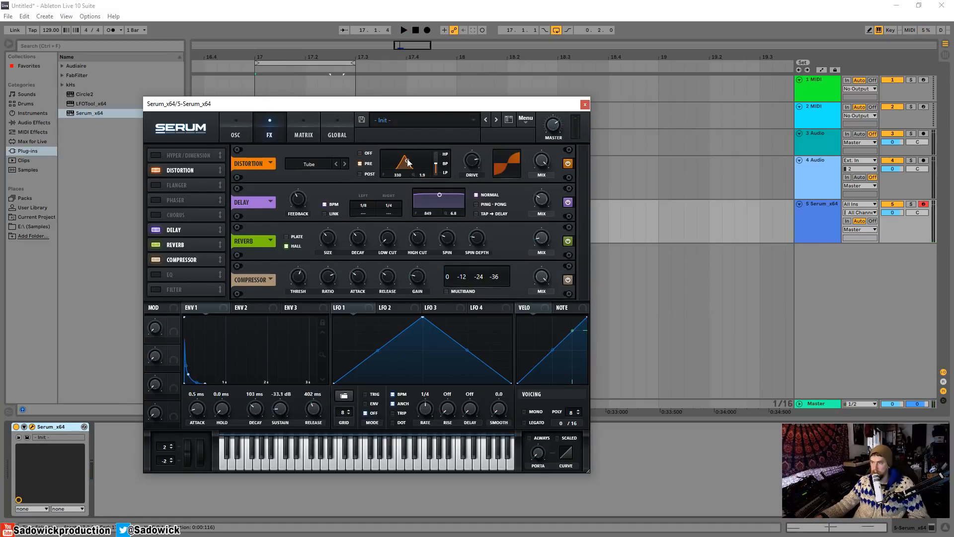
left_click_drag(407, 161, 413, 159)
key("space")
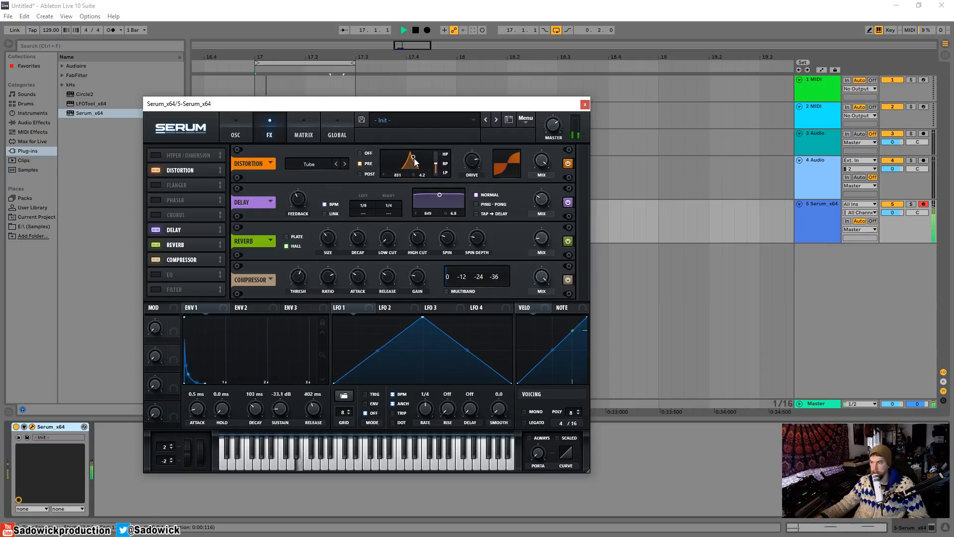
key("space")
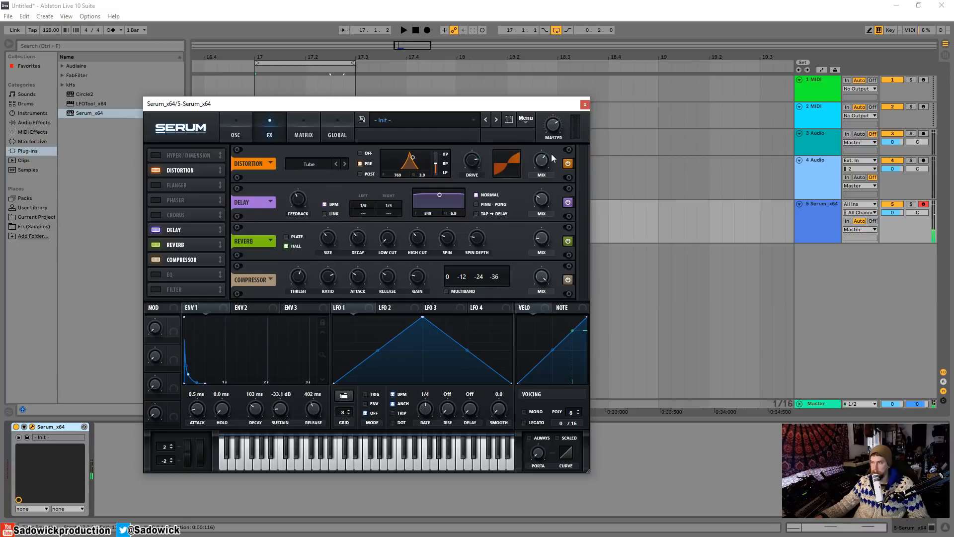
- Try different octave settings for oscillators B and A while auditioning the loop
key("space")
left_click(235, 132)
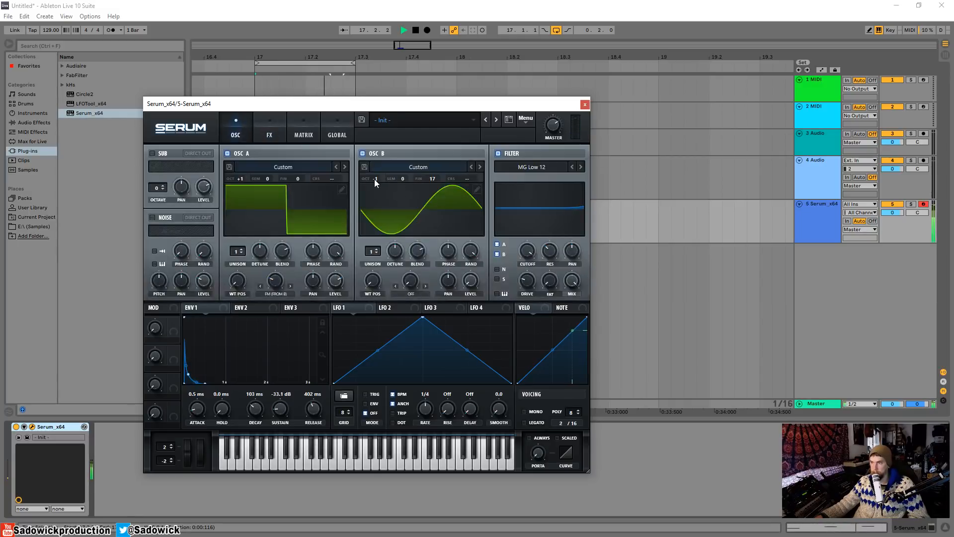
mouse_move(376, 191)
left_mouse_down()
mouse_move(385, 168)
mouse_move(385, 181)
left_mouse_up()
mouse_move(240, 179)
left_mouse_down()
mouse_move(239, 191)
mouse_move(244, 181)
left_mouse_up()
key("space")
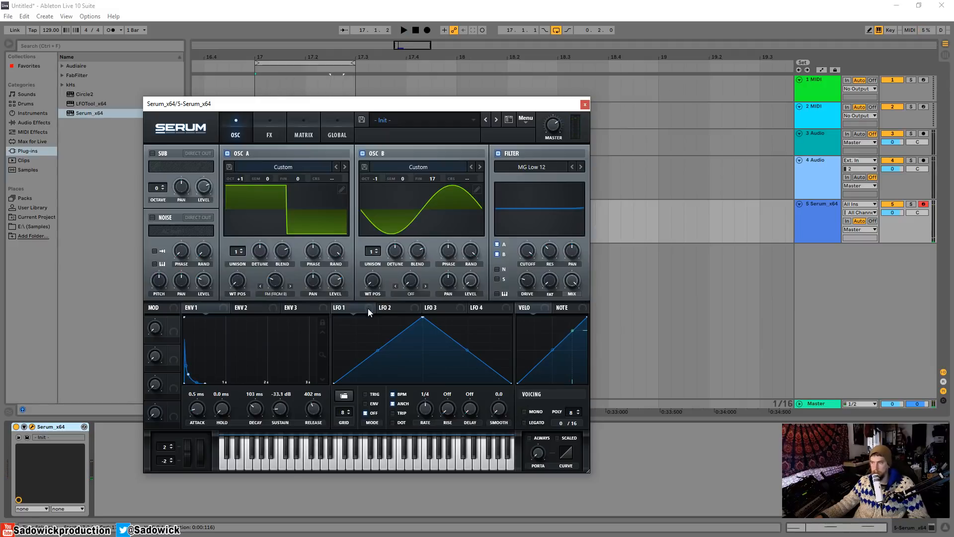
- Assign LFO 1 to oscillator A's fine tuning with a modulation amount of 72 and audition the loop
left_click_drag(365, 311, 336, 234)
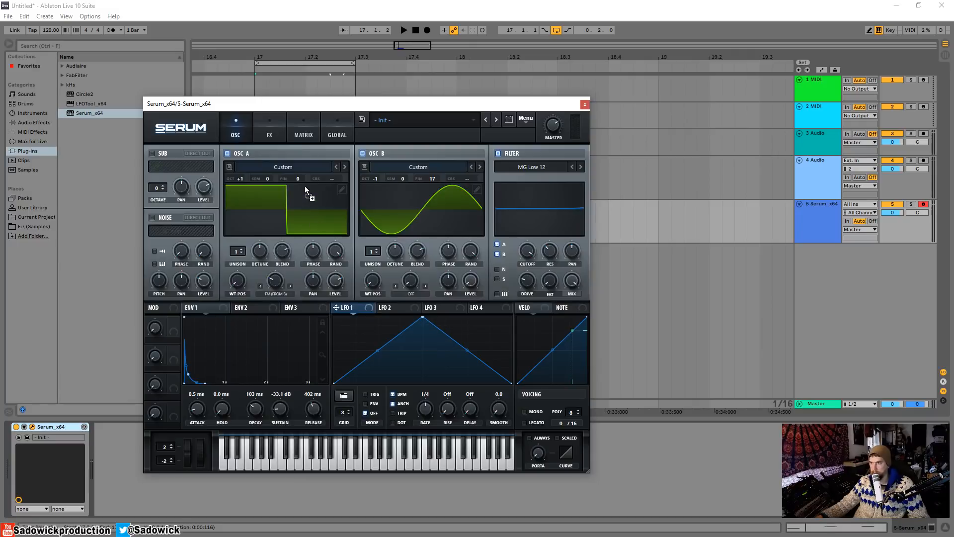
left_click_drag(296, 178, 313, 196)
key("space")
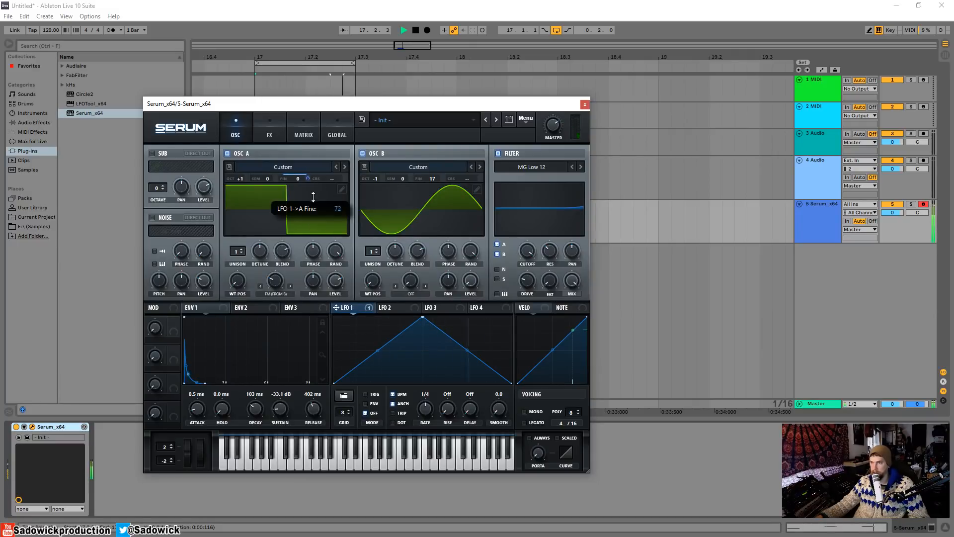
- Set LFO 1's rate to 1/16 while auditioning the modulated sound in the loop
mouse_move(425, 414)
left_mouse_down()
mouse_move(430, 395)
mouse_move(428, 404)
left_mouse_up()
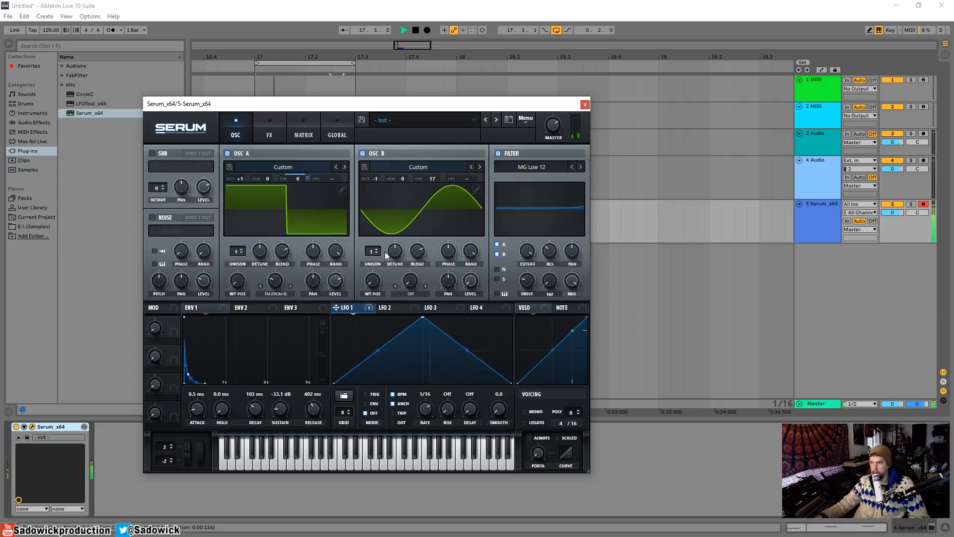
mouse_move(308, 180)
key("space")
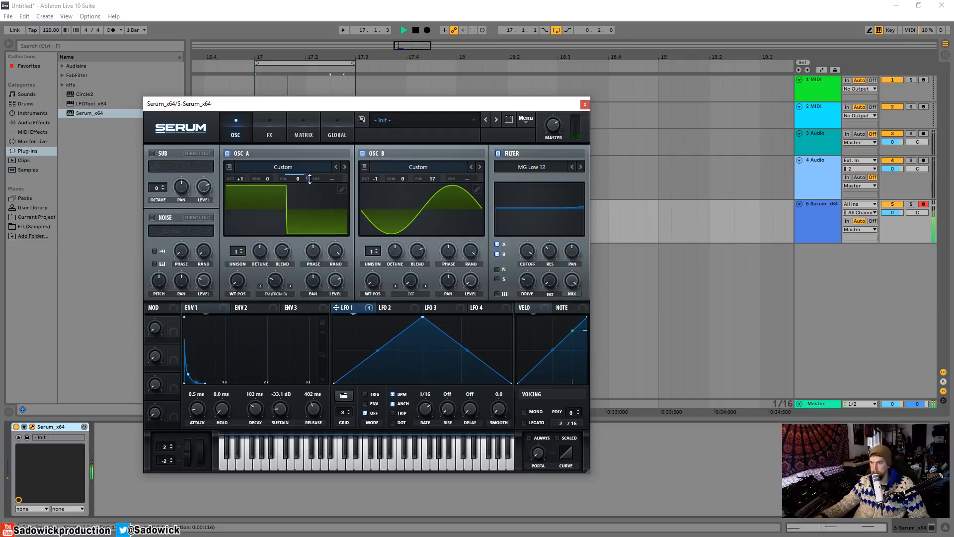